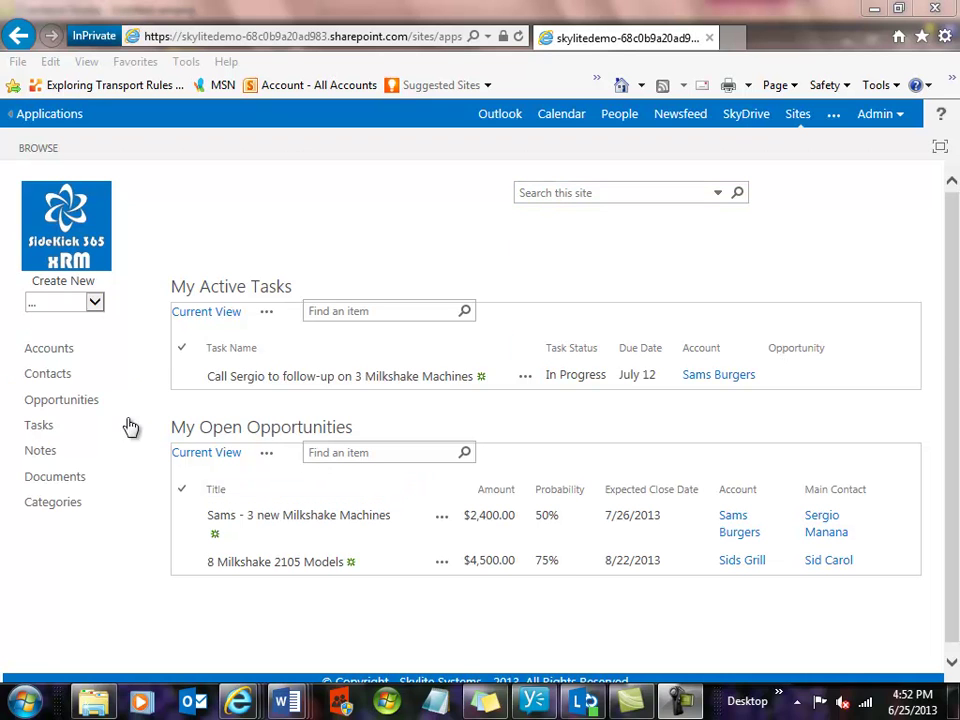
# Open the Sams Burgers account from the accounts list and review its overview, including the expanded main contact details.
pyautogui.click(54, 358)
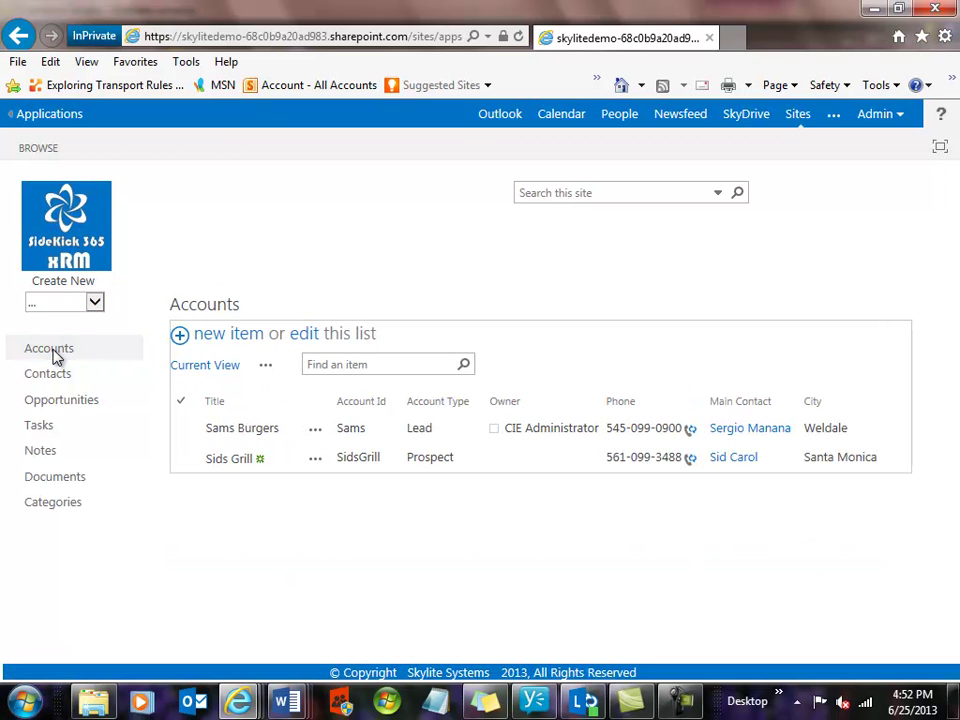
pyautogui.click(236, 434)
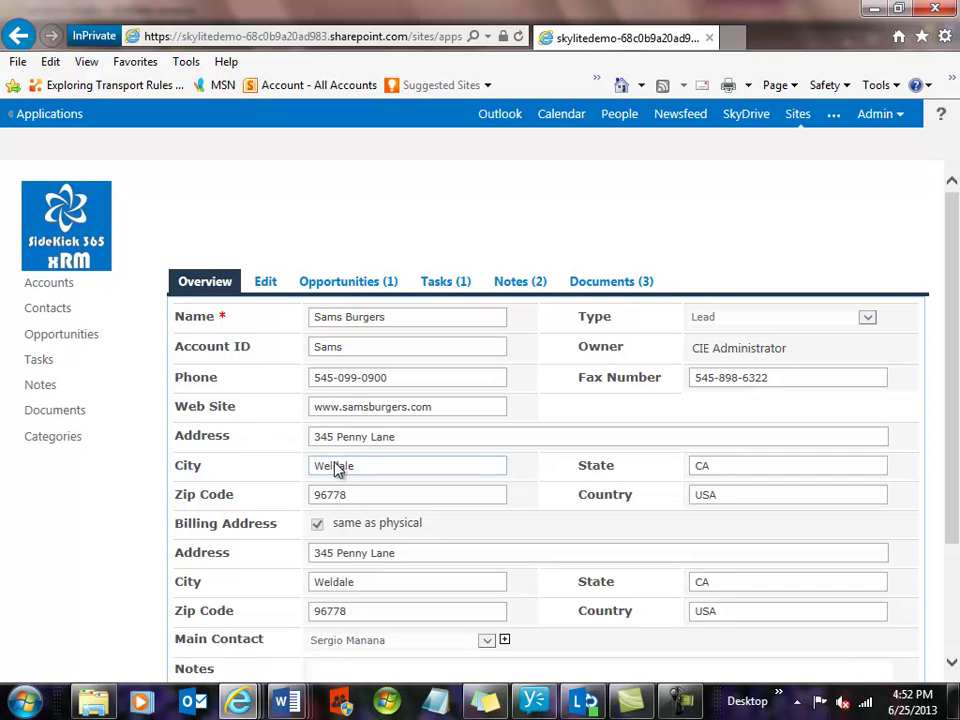
pyautogui.click(952, 663)
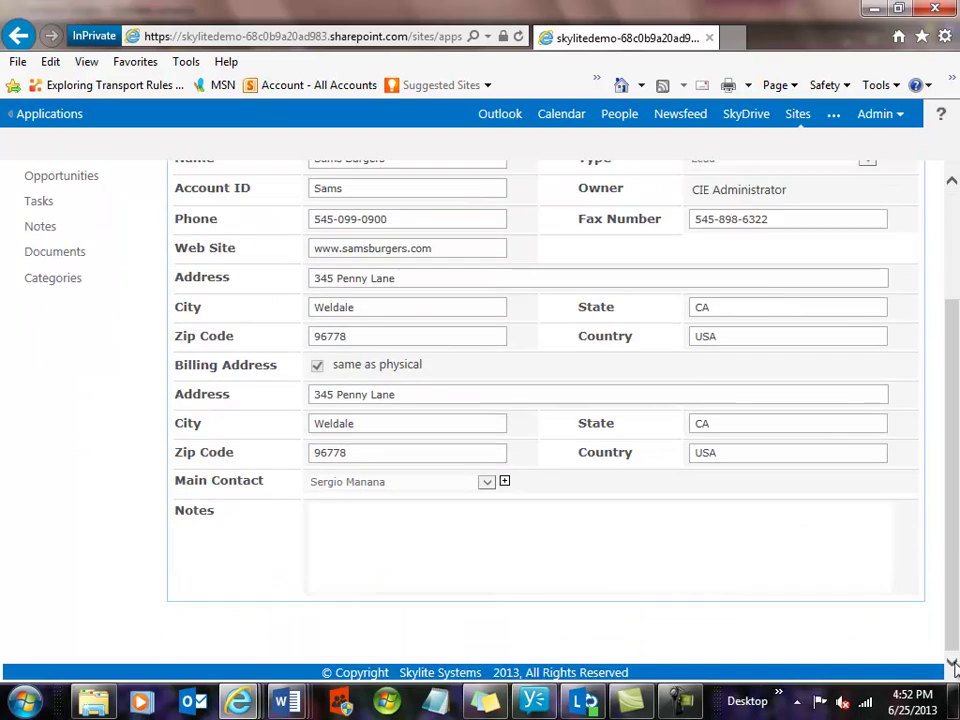
pyautogui.click(505, 482)
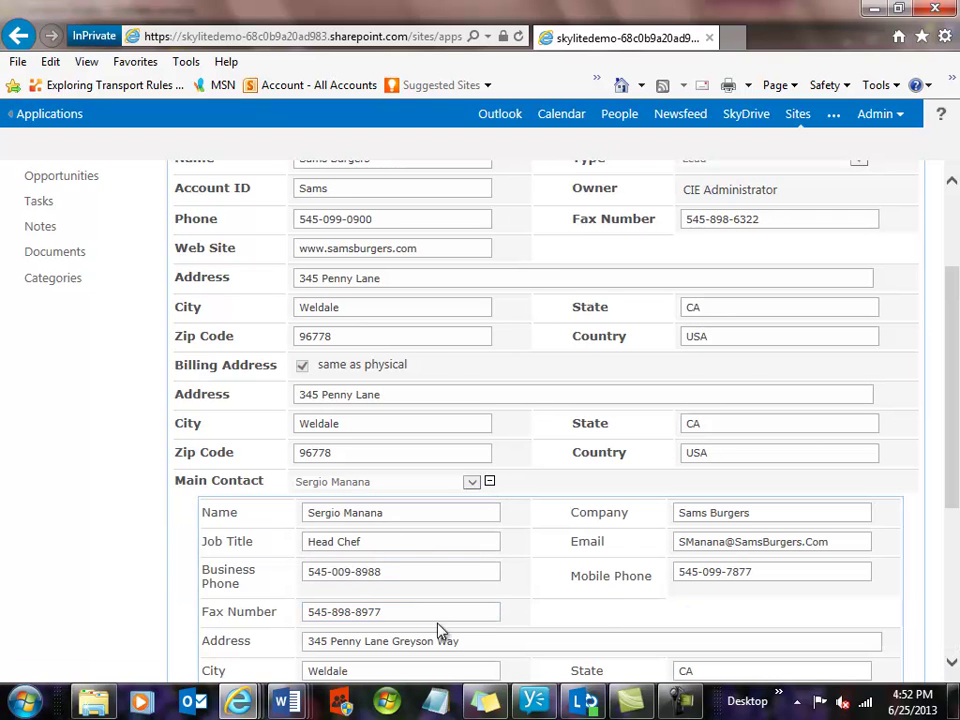
pyautogui.click(489, 485)
pyautogui.scroll(3, 574, 536)
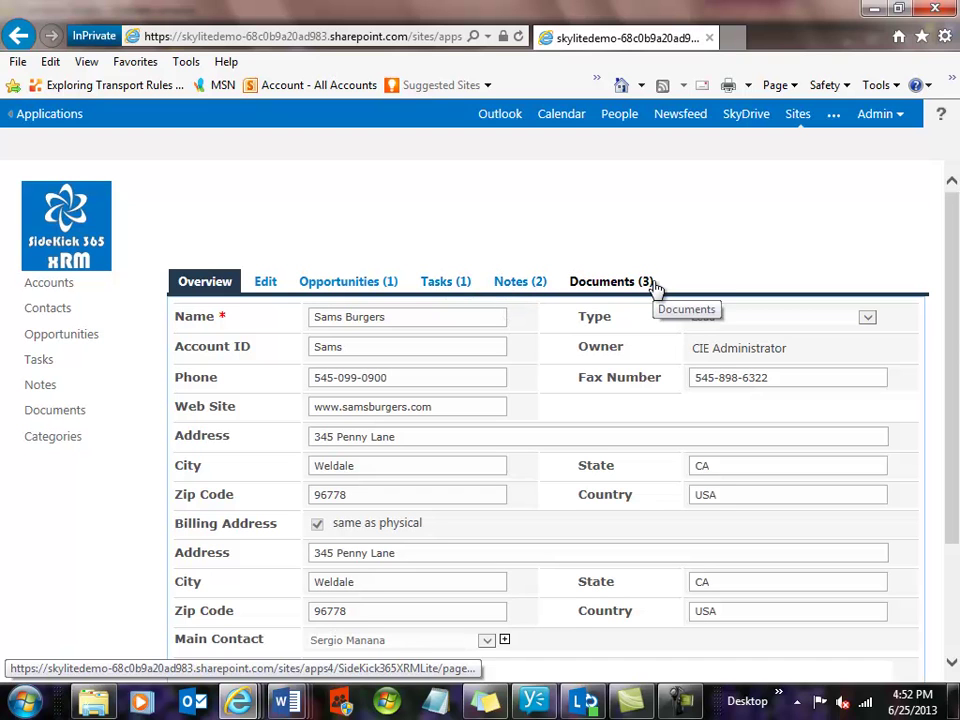
# View the account's Sams Hamburger Trivia document and its note about stressing milkshakes in 3 (three) flavors.
pyautogui.click(583, 286)
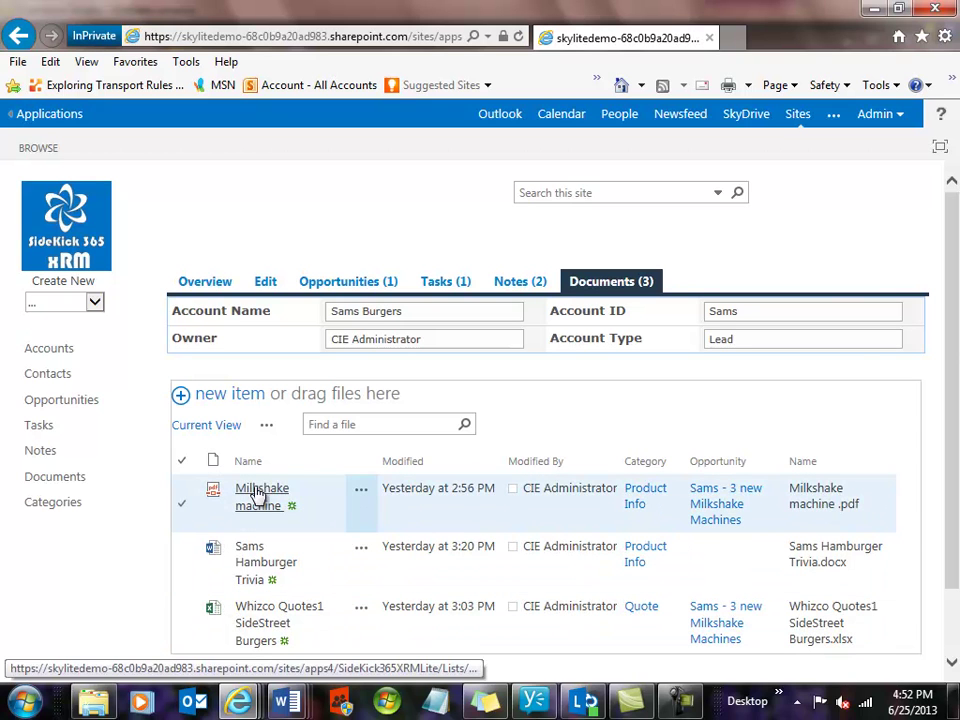
pyautogui.click(255, 559)
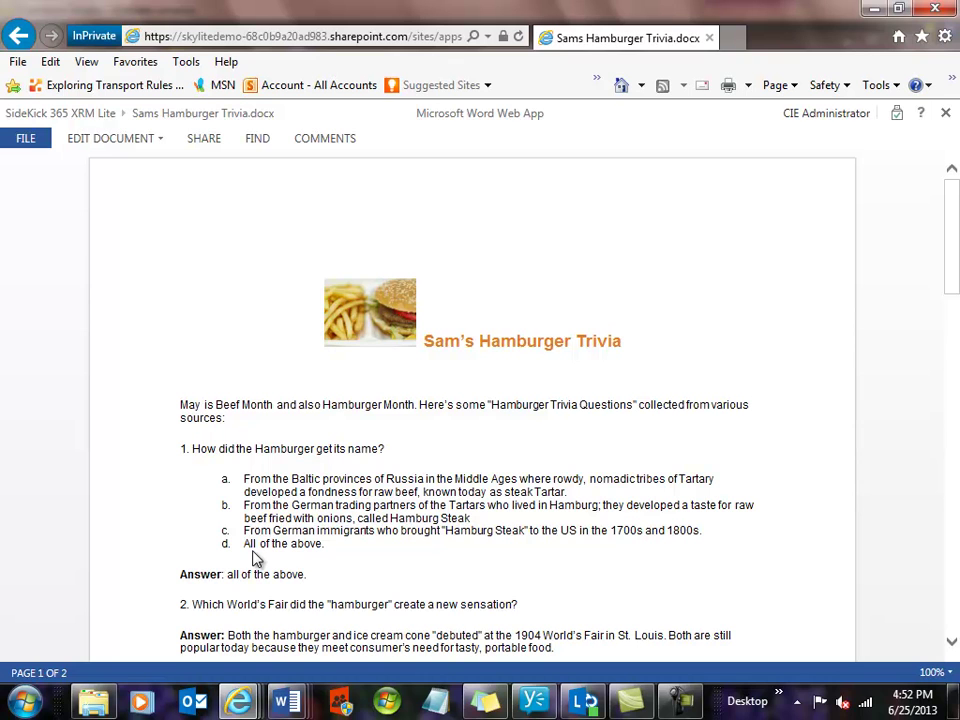
pyautogui.click(18, 36)
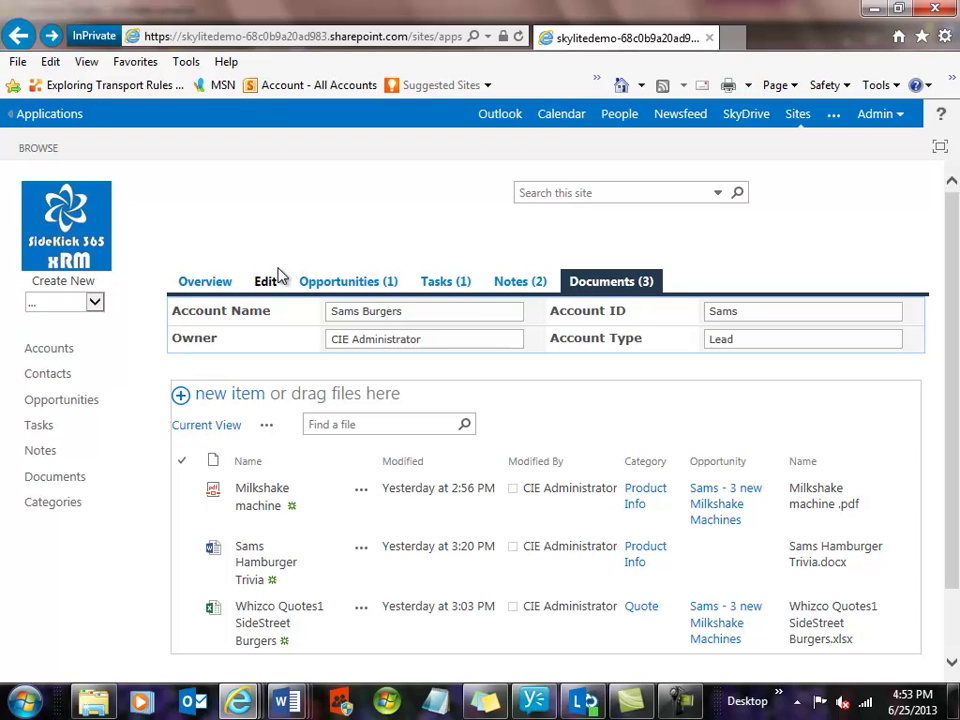
pyautogui.click(513, 285)
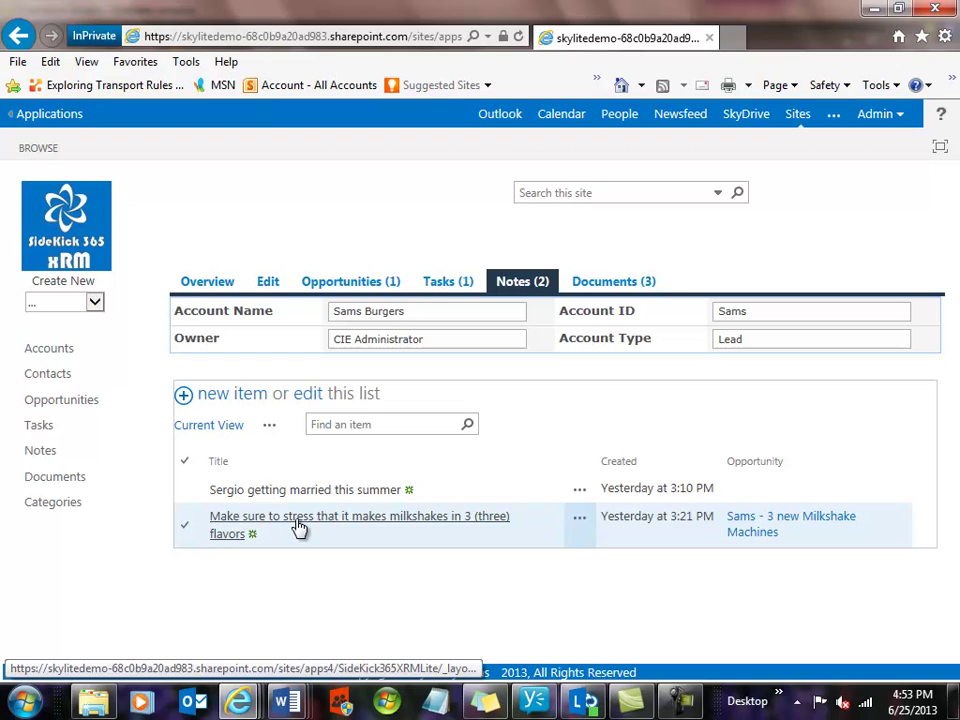
pyautogui.click(298, 528)
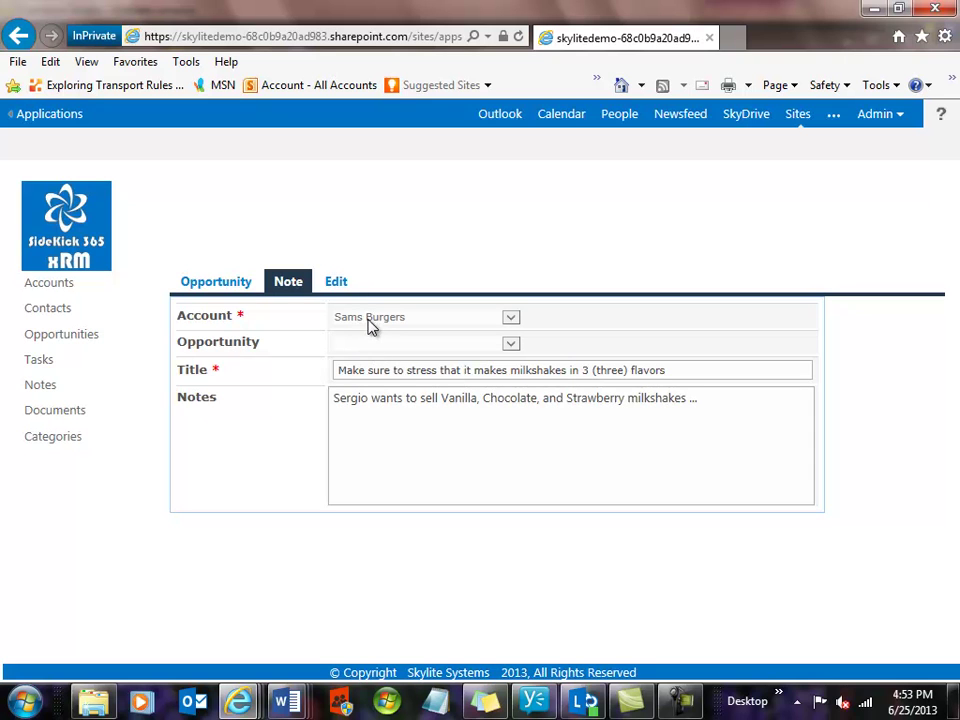
# Return to the home page and preview the Sams Burgers account linked from its open opportunity, closing the preview.
pyautogui.click(62, 237)
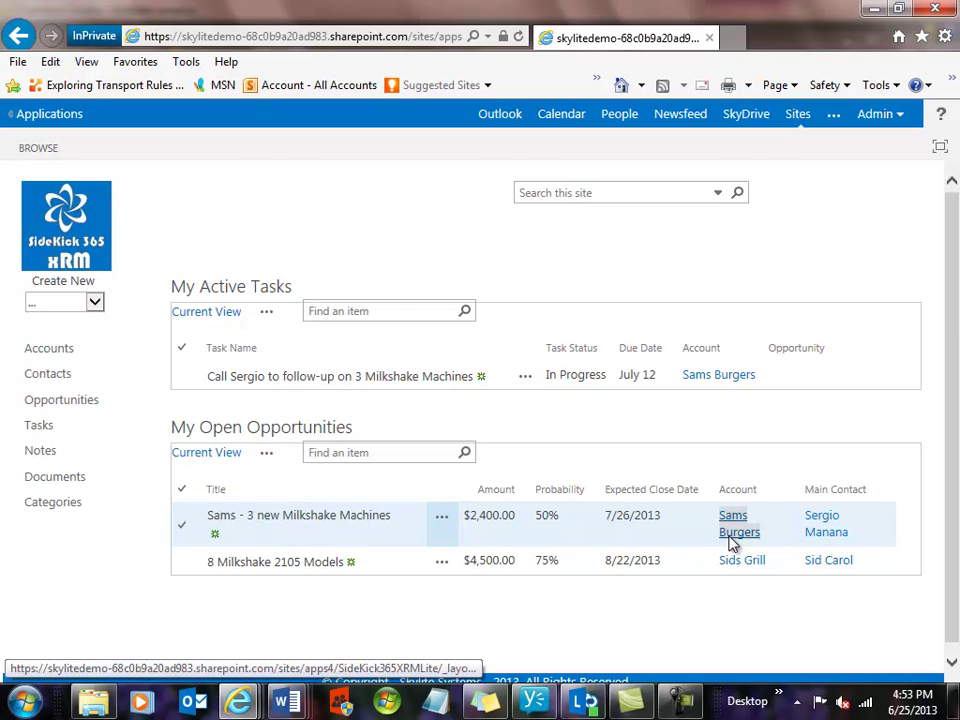
pyautogui.click(733, 543)
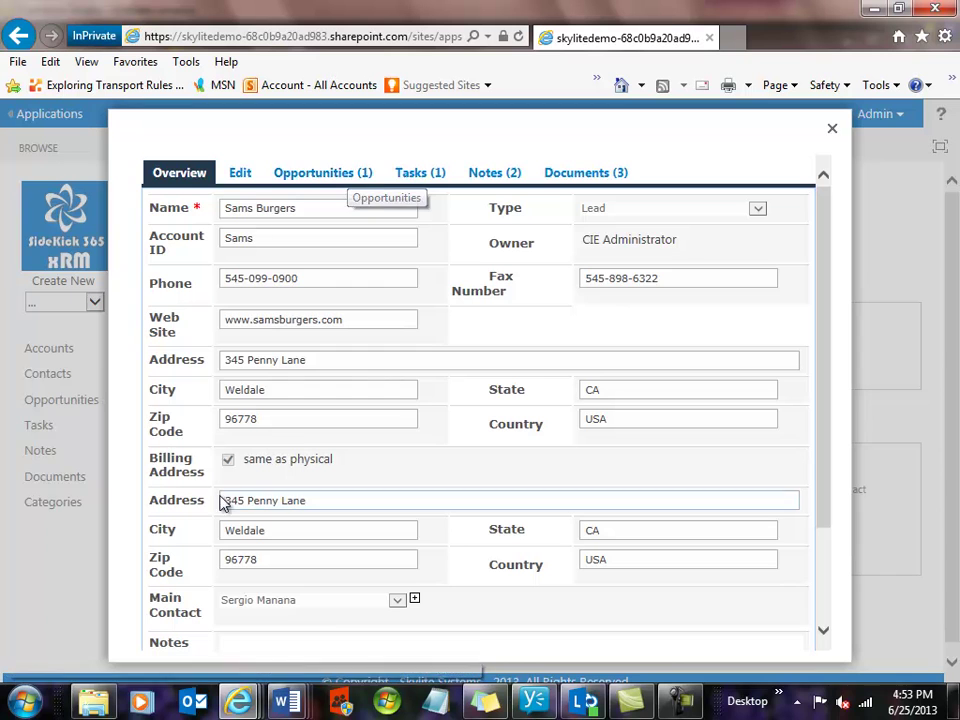
pyautogui.click(831, 130)
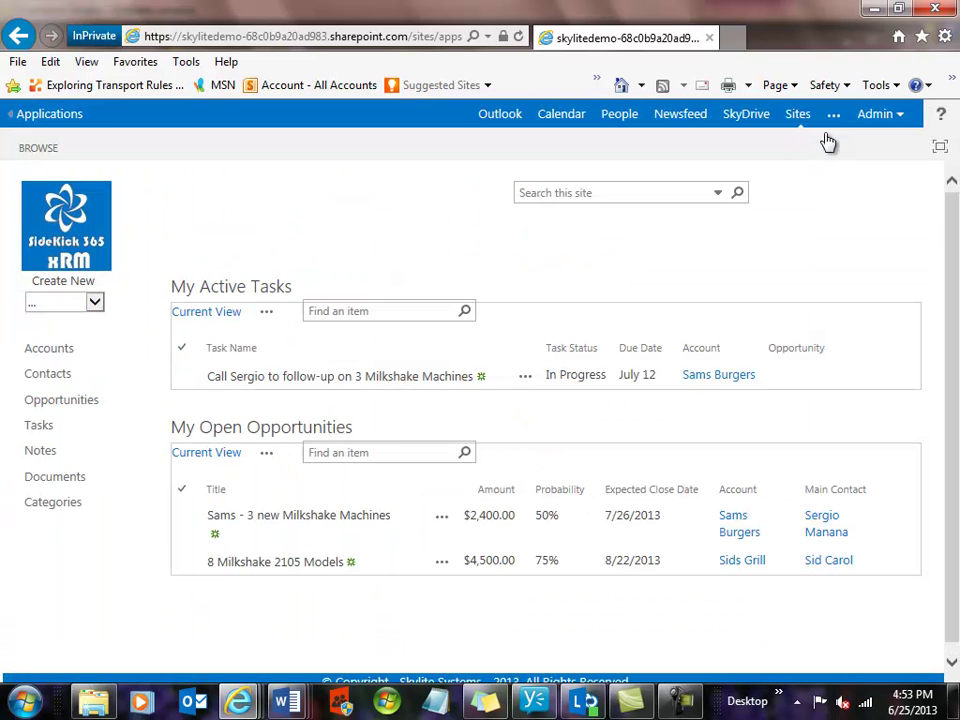
# Append "lets make this sale happen" to the comments of the "Sams - 3 new Milkshake Machines" opportunity and save it.
pyautogui.click(270, 525)
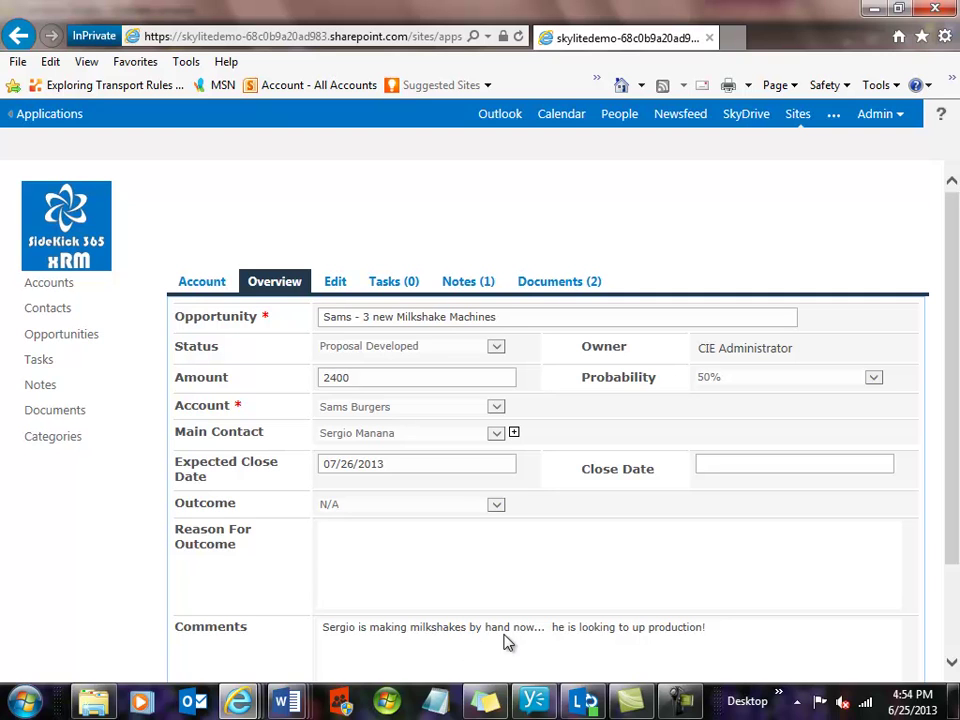
pyautogui.click(335, 284)
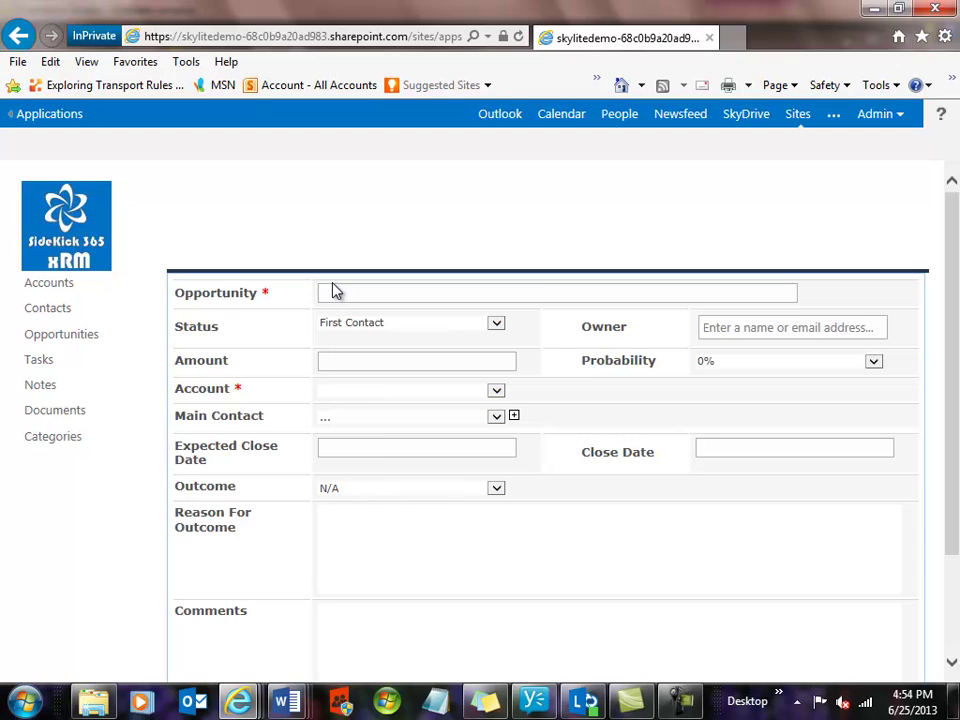
pyautogui.click(711, 617)
pyautogui.write('Lets make th')
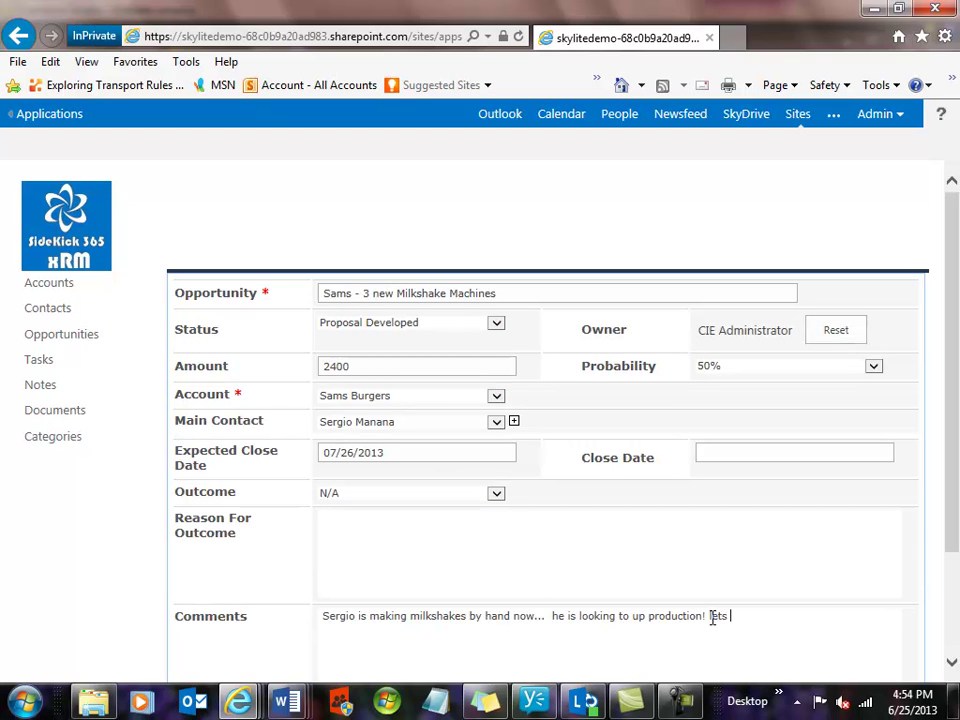
pyautogui.write('is sale happen')
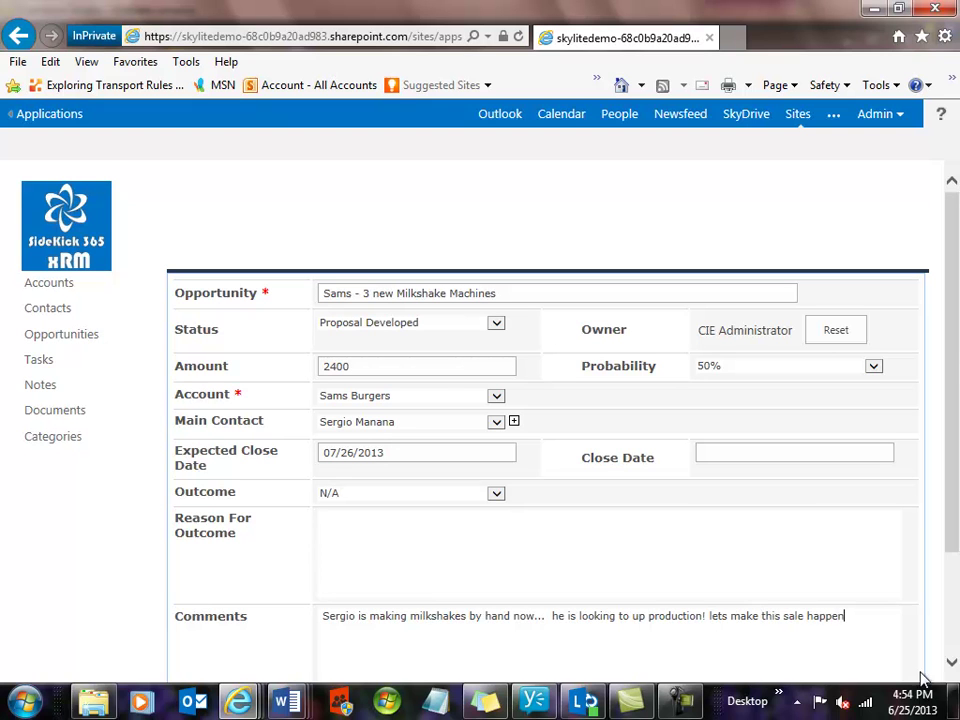
pyautogui.click(952, 662)
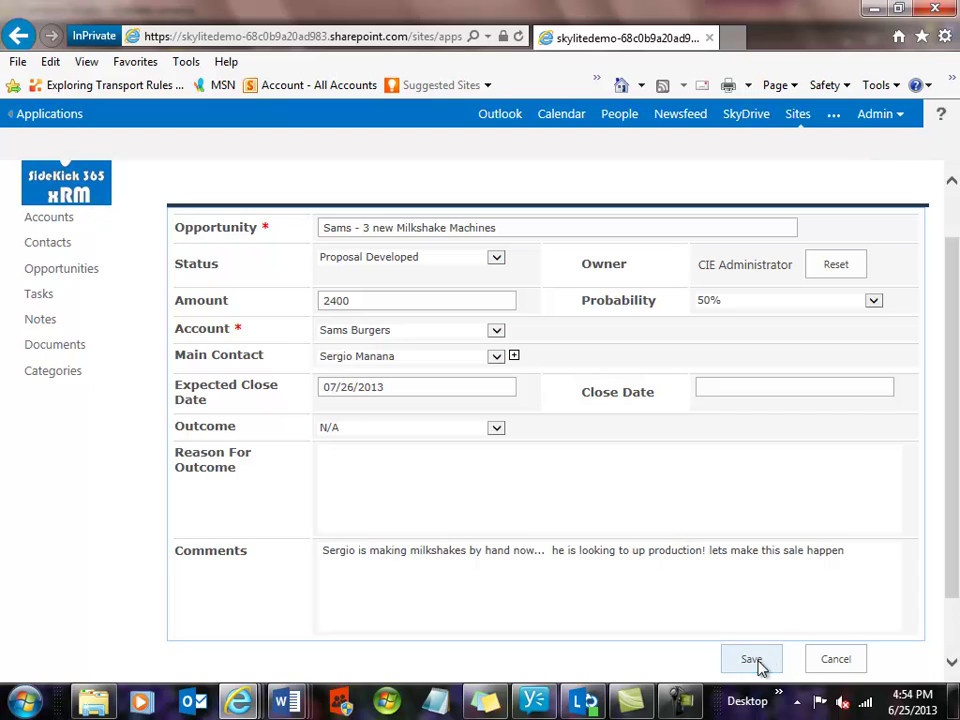
pyautogui.click(756, 668)
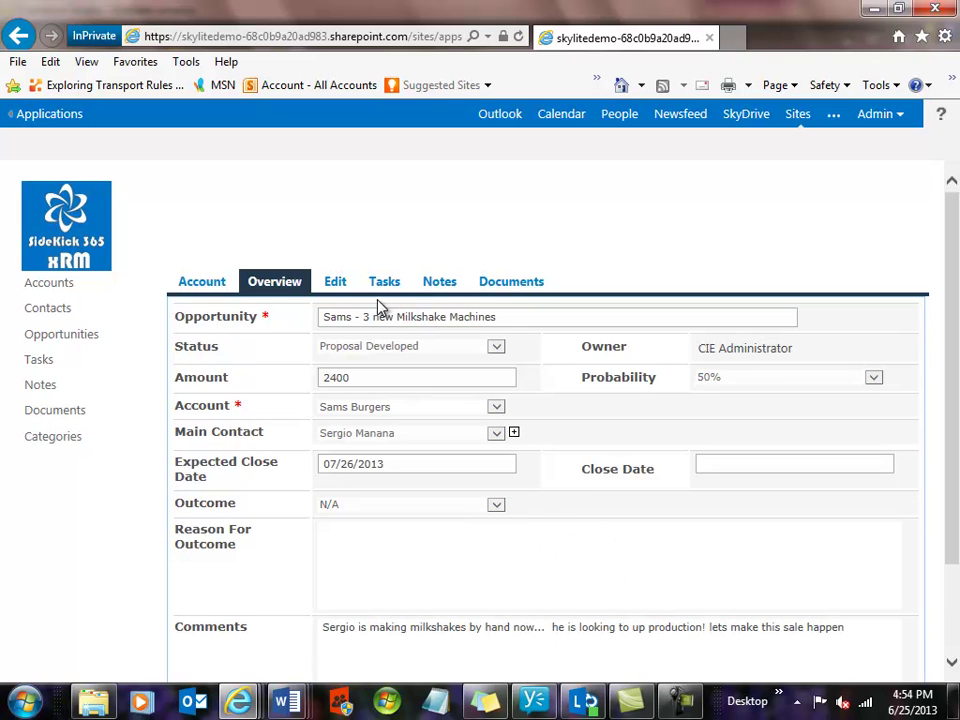
# Start a new account from the home page, keeping the type as Lead and assigning CIE Administrator as owner.
pyautogui.click(60, 230)
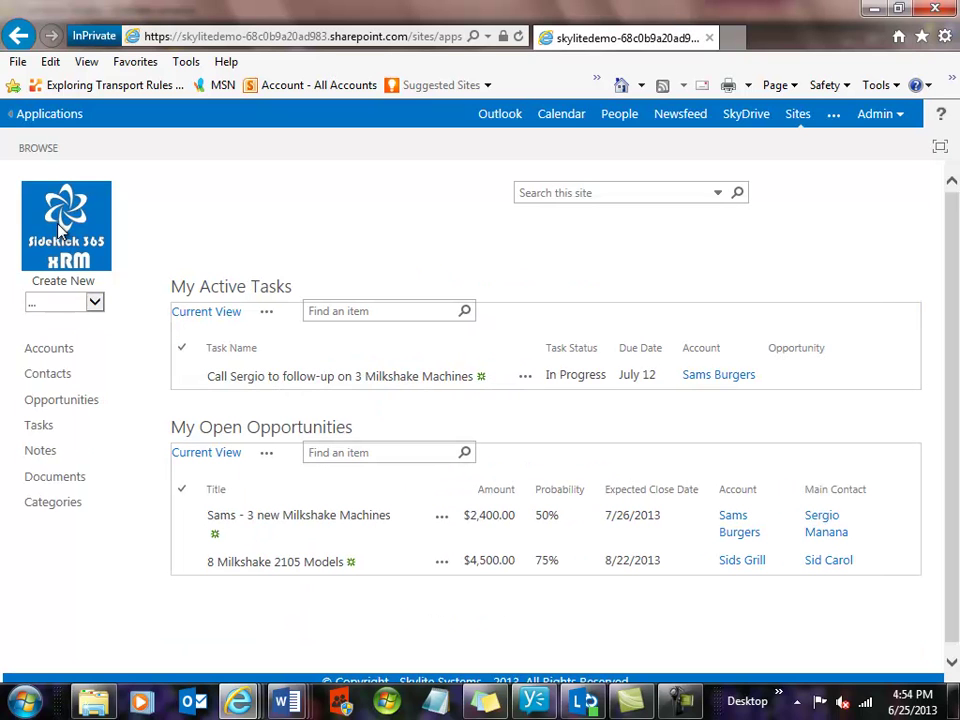
pyautogui.click(93, 304)
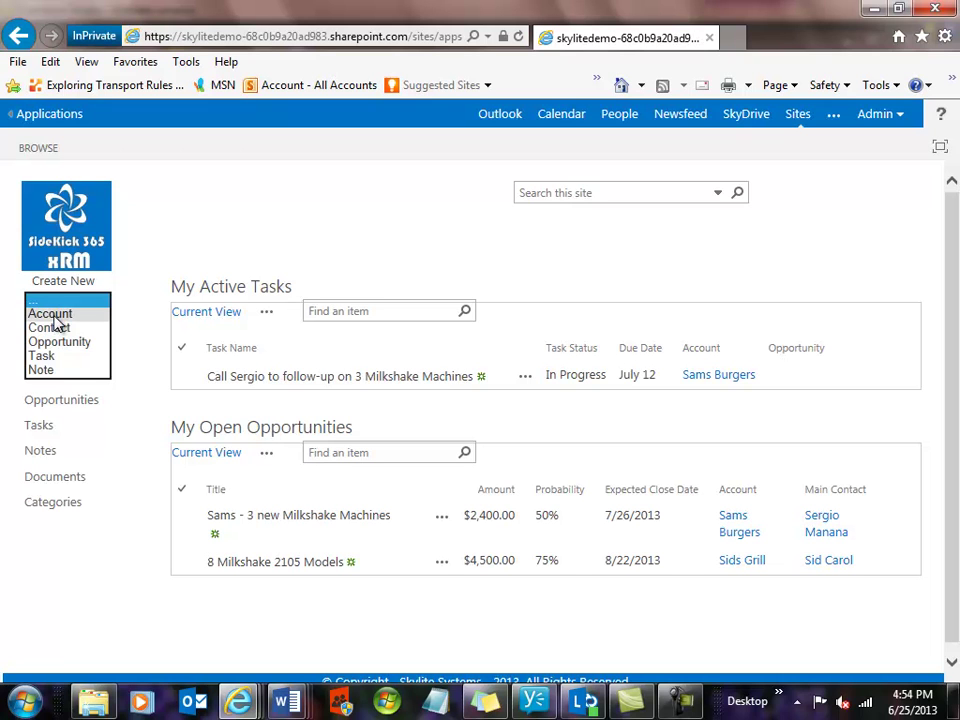
pyautogui.click(55, 316)
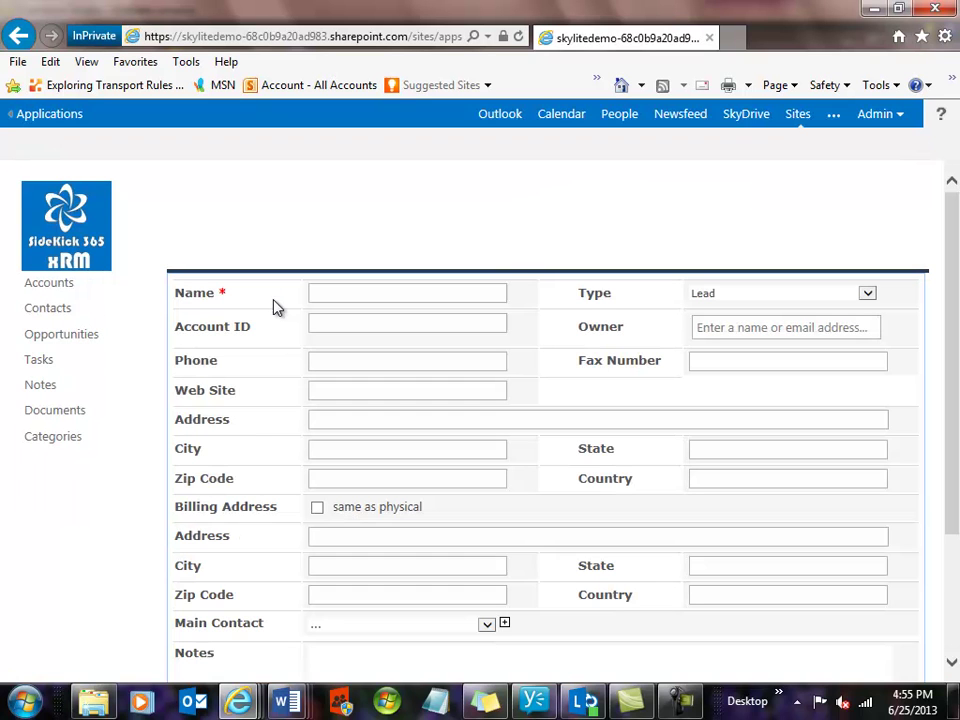
pyautogui.click(867, 296)
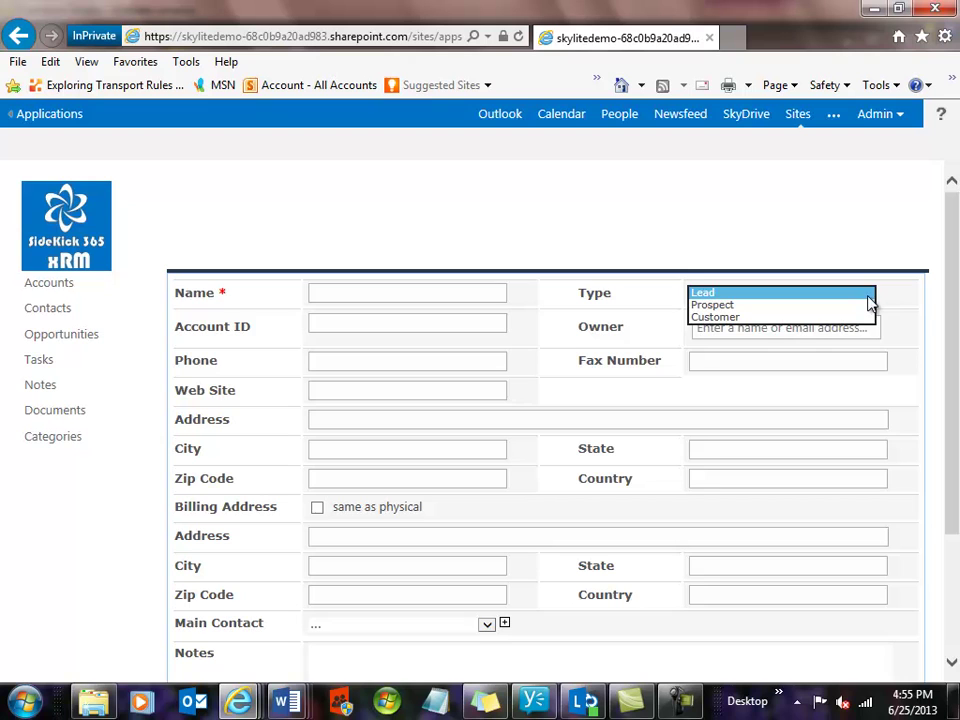
pyautogui.click(868, 294)
pyautogui.click(817, 322)
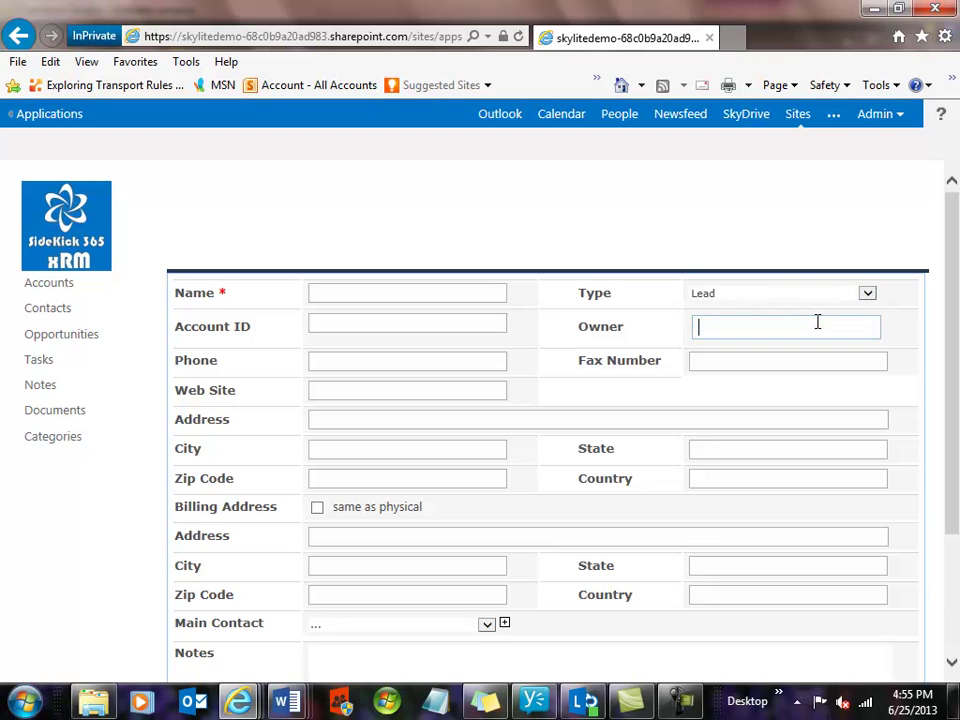
pyautogui.write('admi')
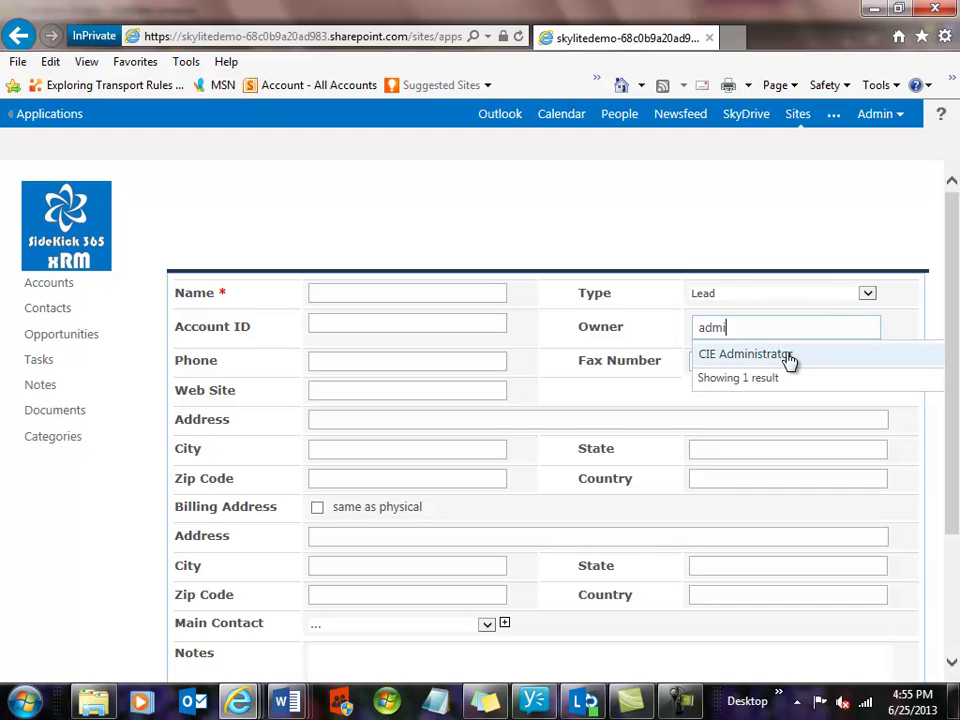
pyautogui.click(790, 356)
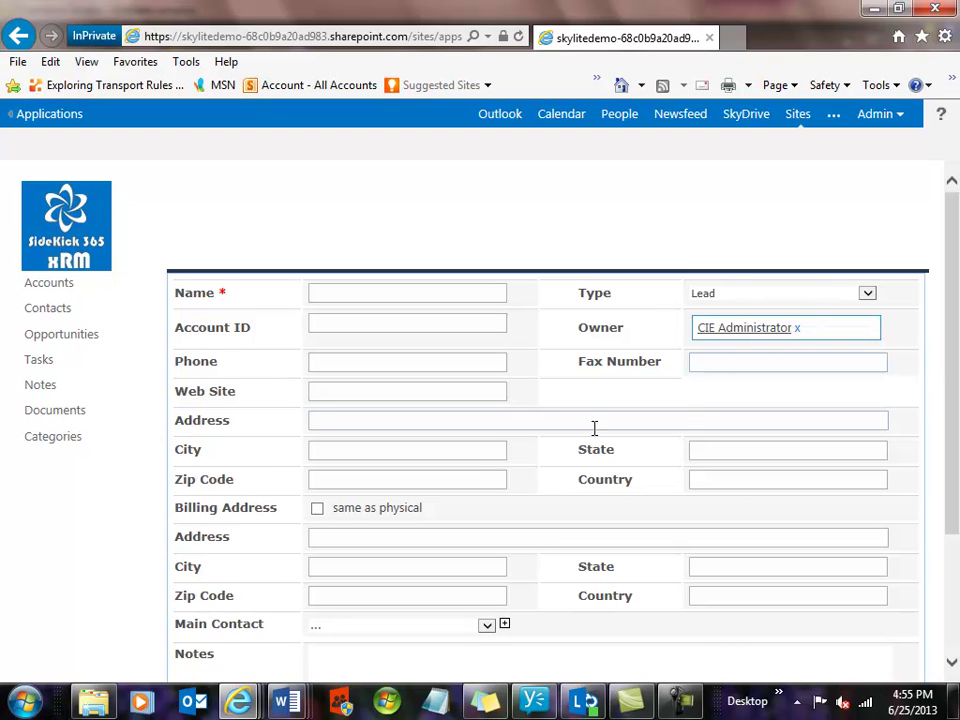
# Enter the new account's street address and set its billing address to be the same as the physical one.
pyautogui.click(341, 422)
pyautogui.write('123 Penn')
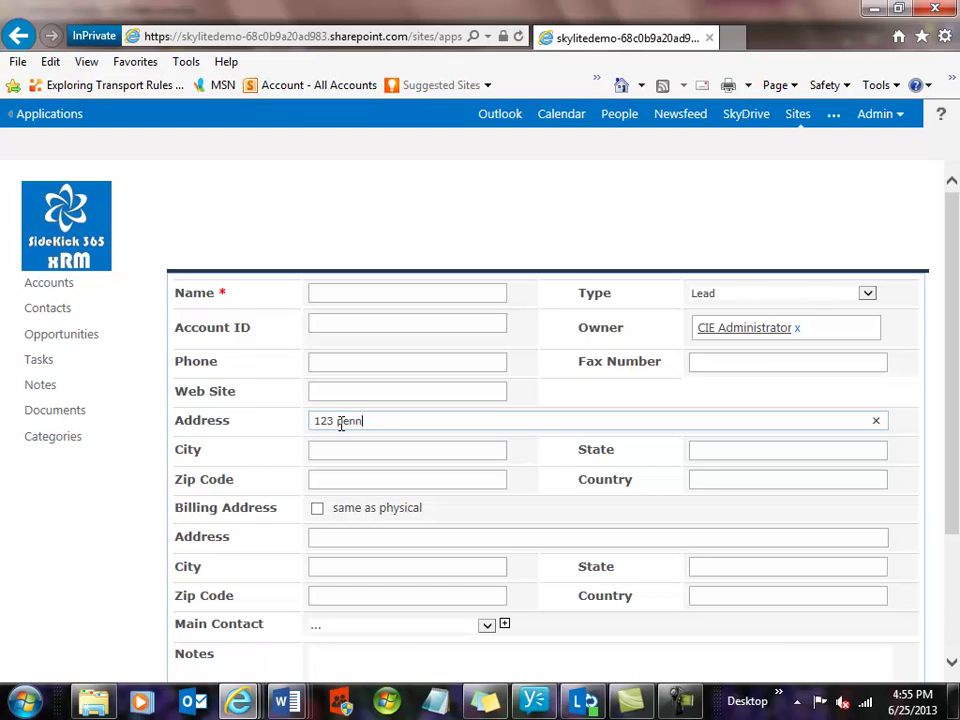
pyautogui.write('y lane')
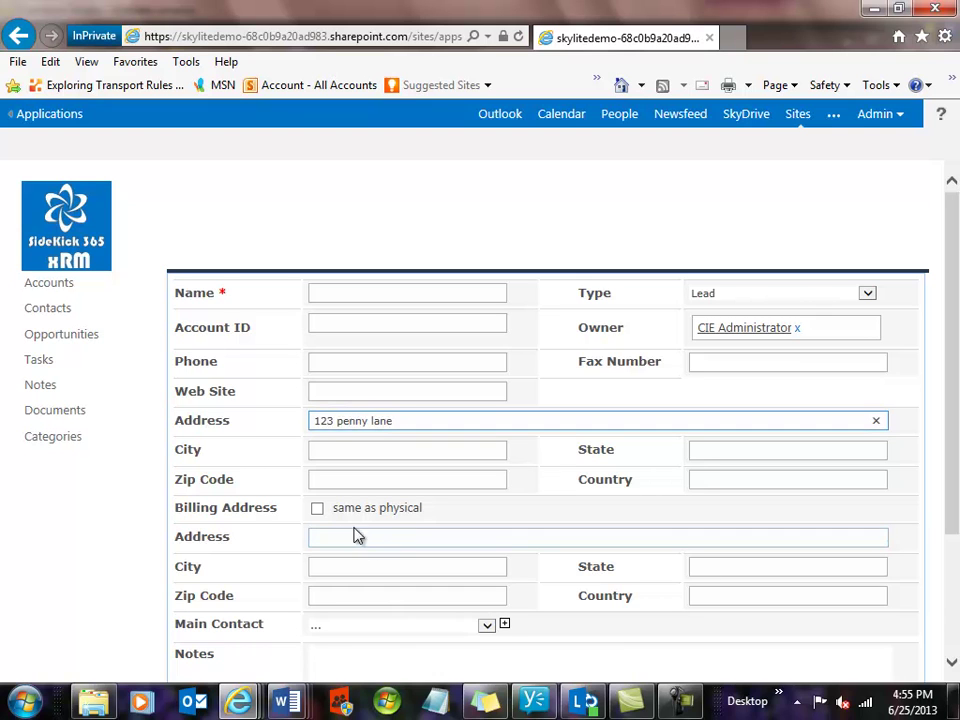
pyautogui.click(318, 509)
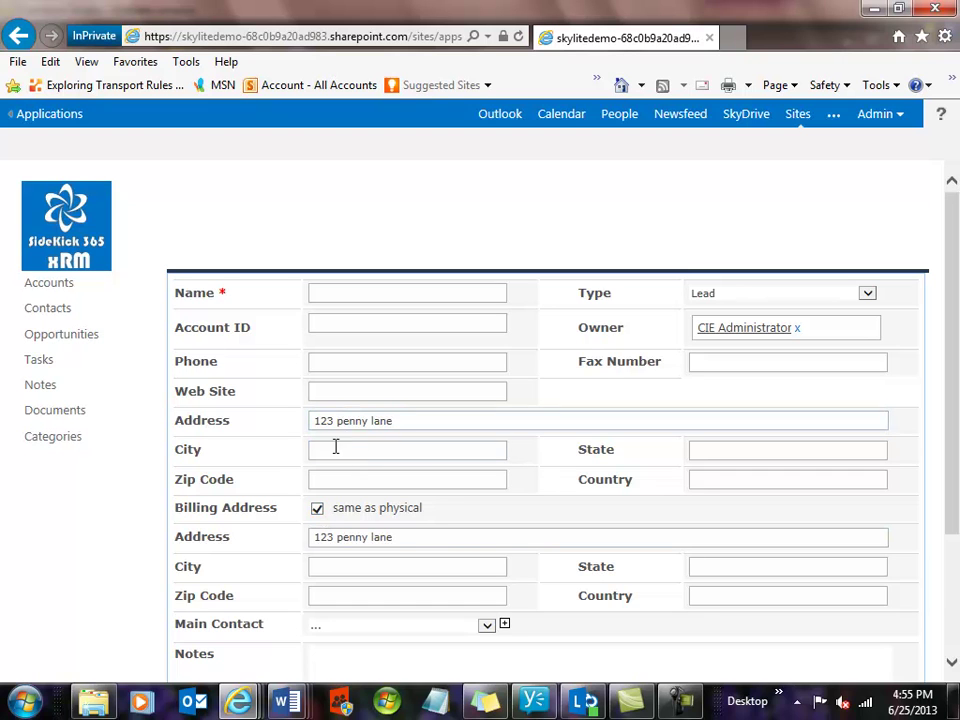
# Choose the first listed person as main contact, review the expanded contact details, and leave for the home page without saving.
pyautogui.click(487, 627)
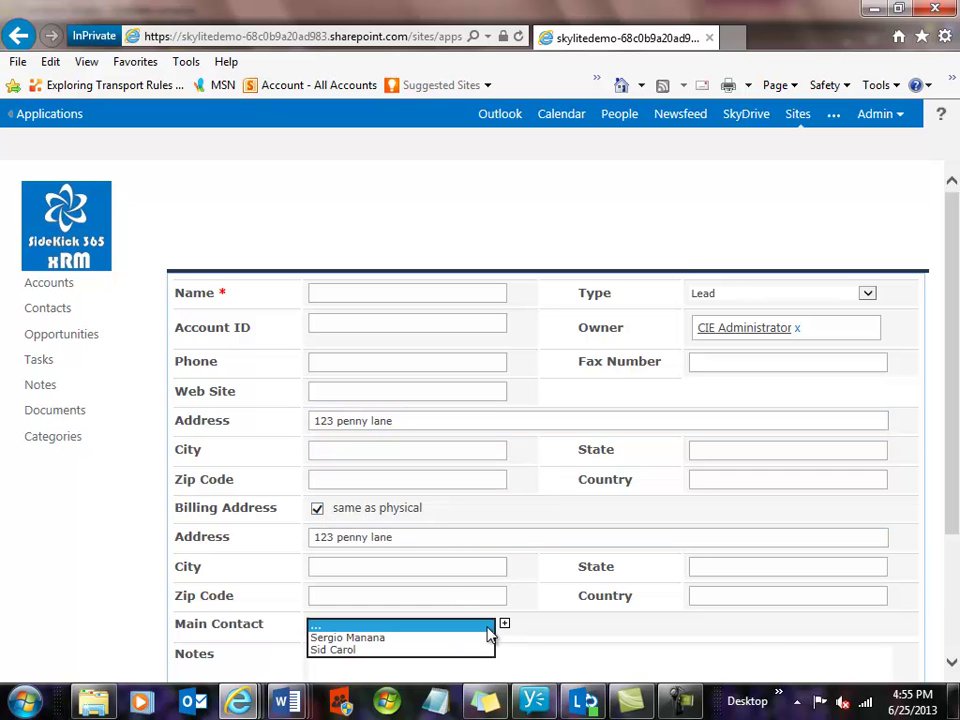
pyautogui.click(386, 640)
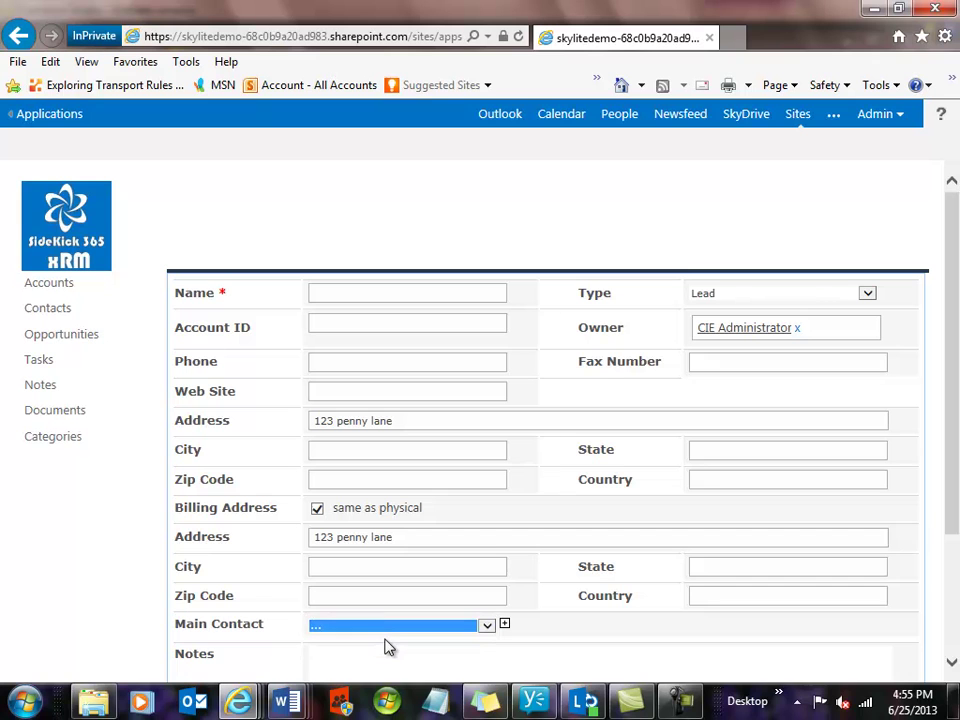
pyautogui.click(505, 627)
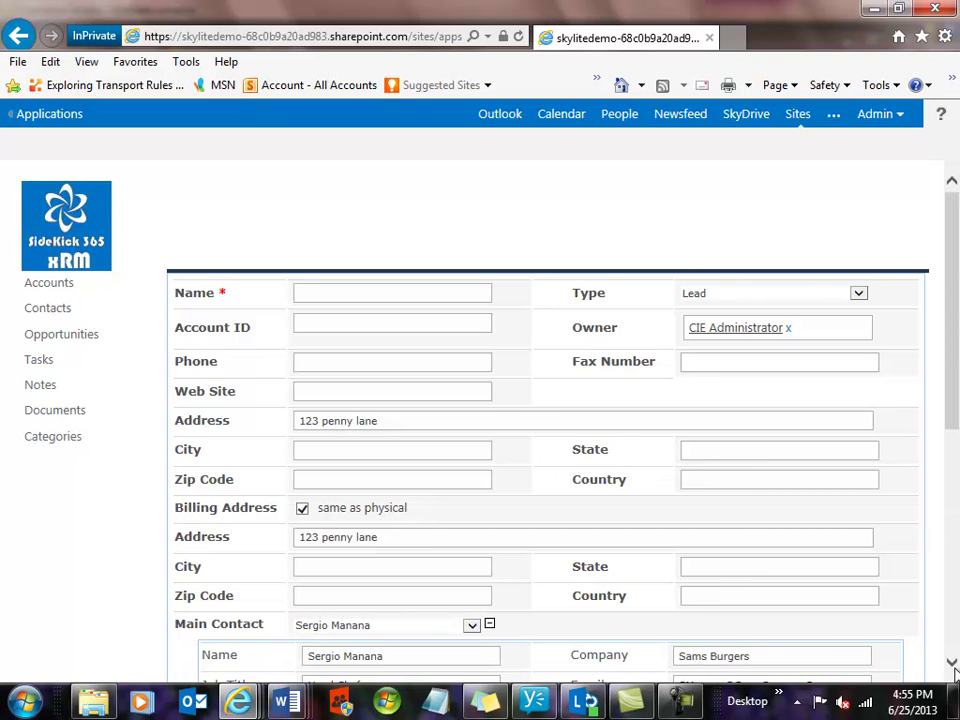
pyautogui.scroll(-5, 953, 670)
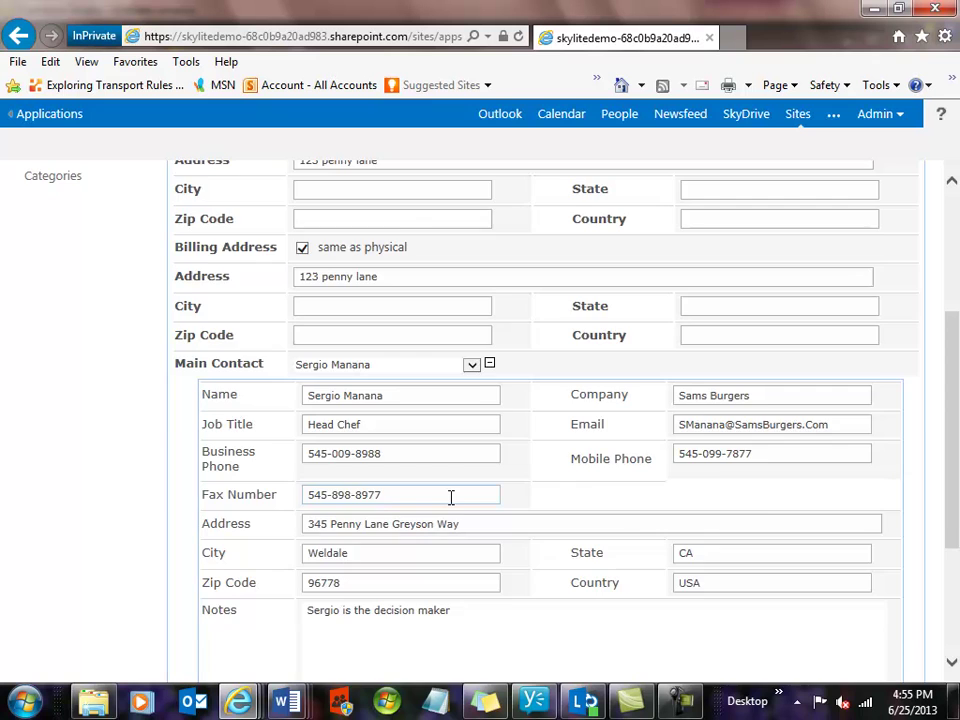
pyautogui.scroll(5, 451, 497)
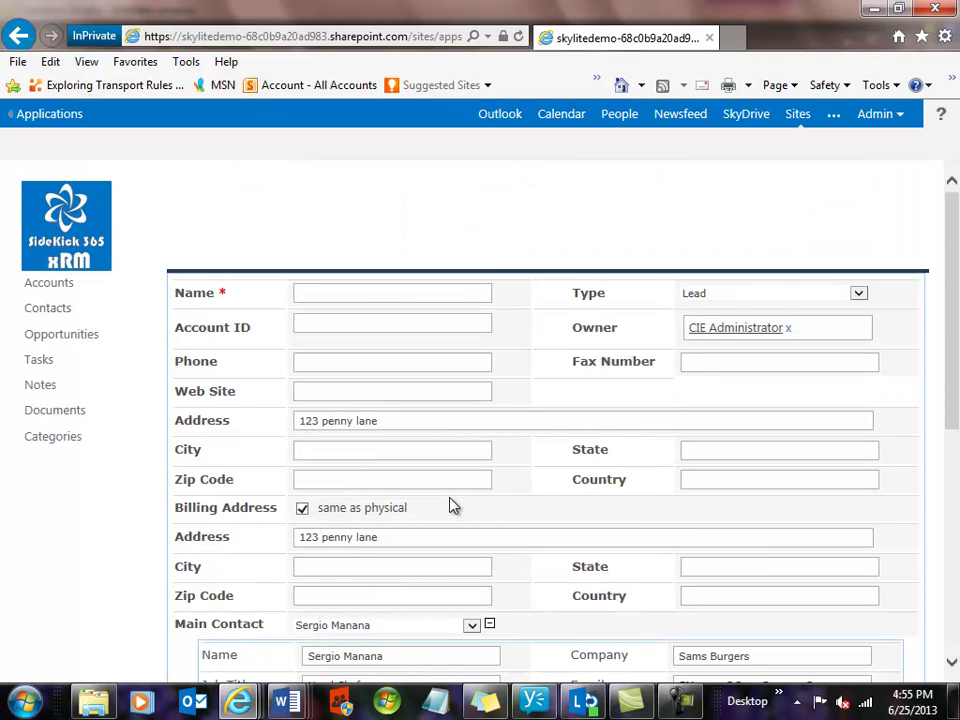
pyautogui.click(64, 232)
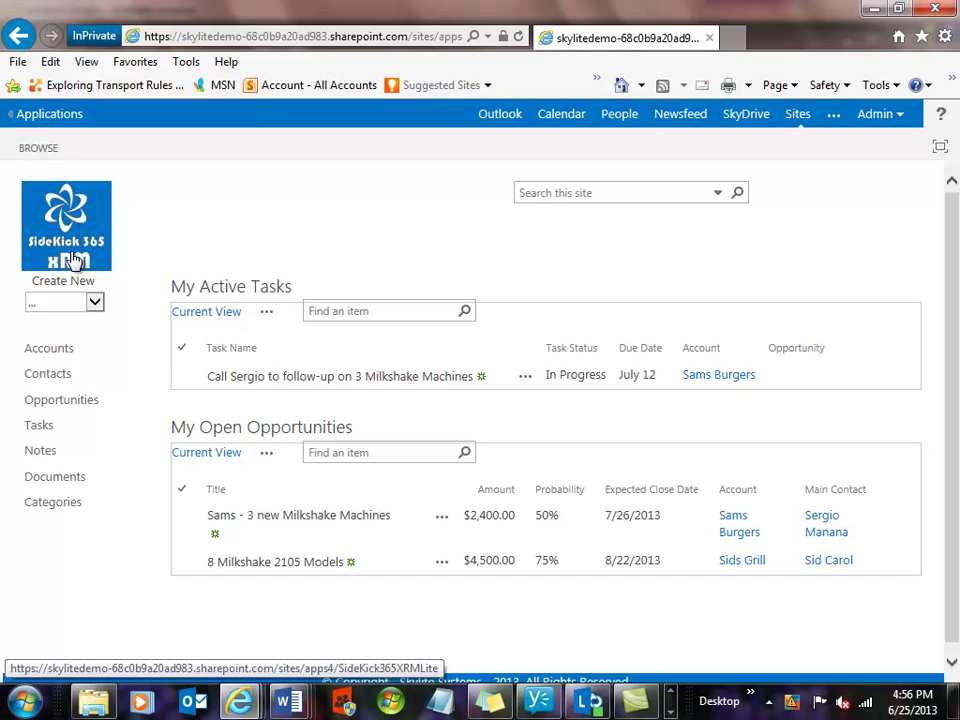
# Start a new opportunity from the home page, titled "new opportunity" and linked to the Sids Grill account.
pyautogui.click(94, 302)
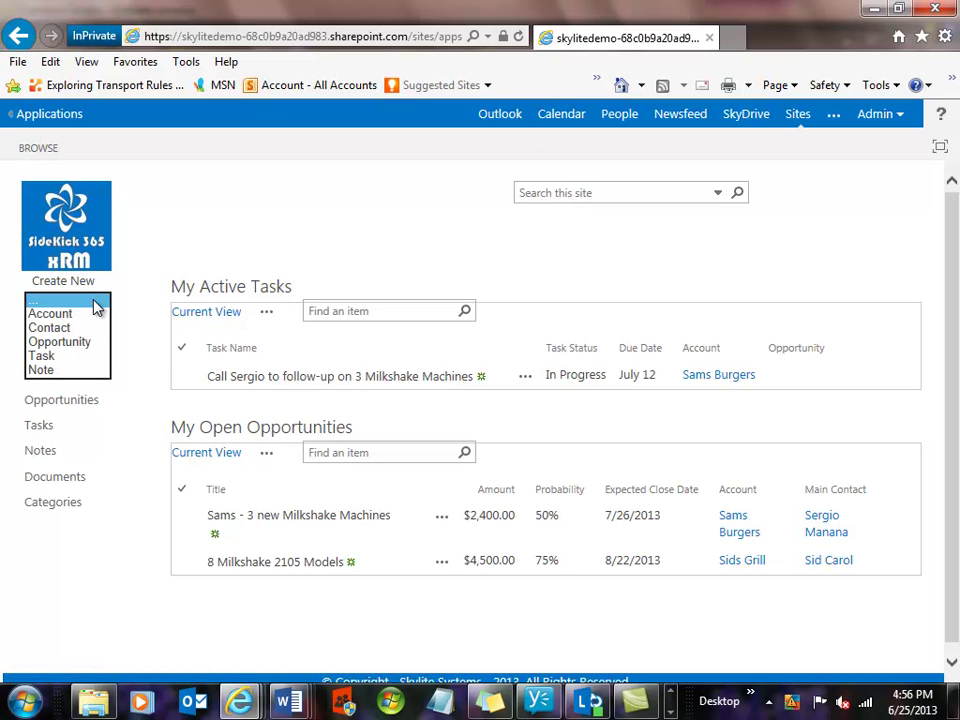
pyautogui.click(70, 342)
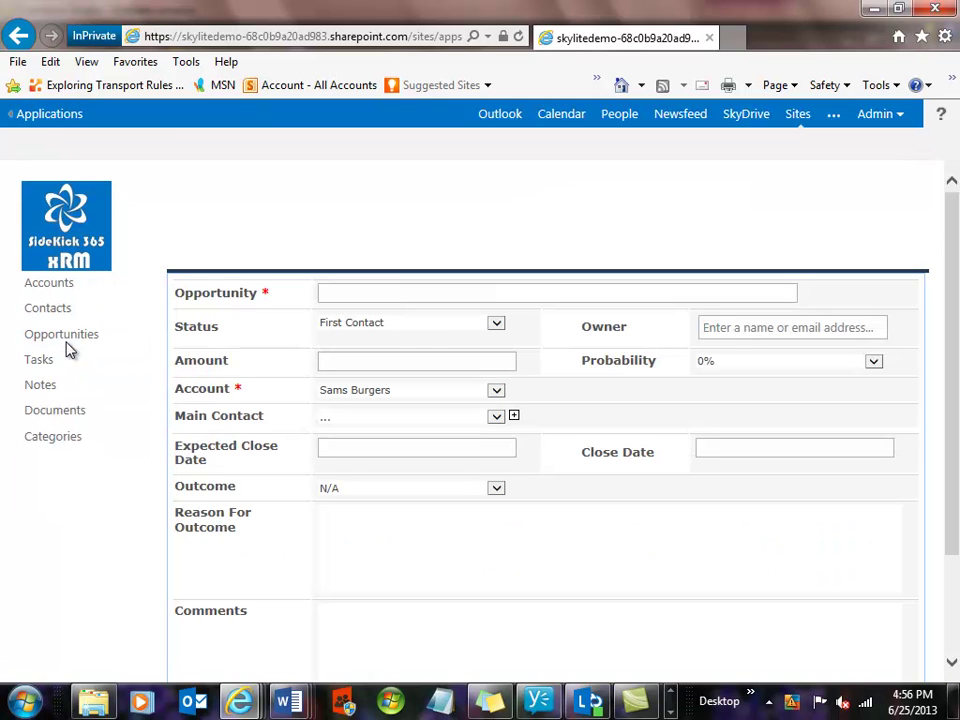
pyautogui.click(403, 293)
pyautogui.write('new opportunity')
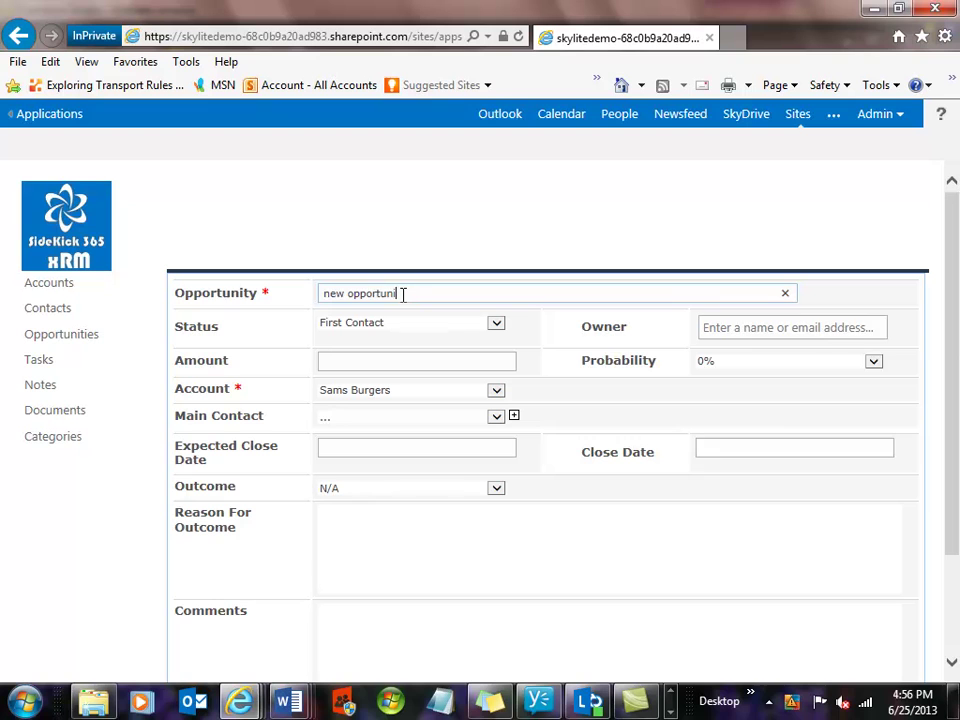
pyautogui.click(496, 390)
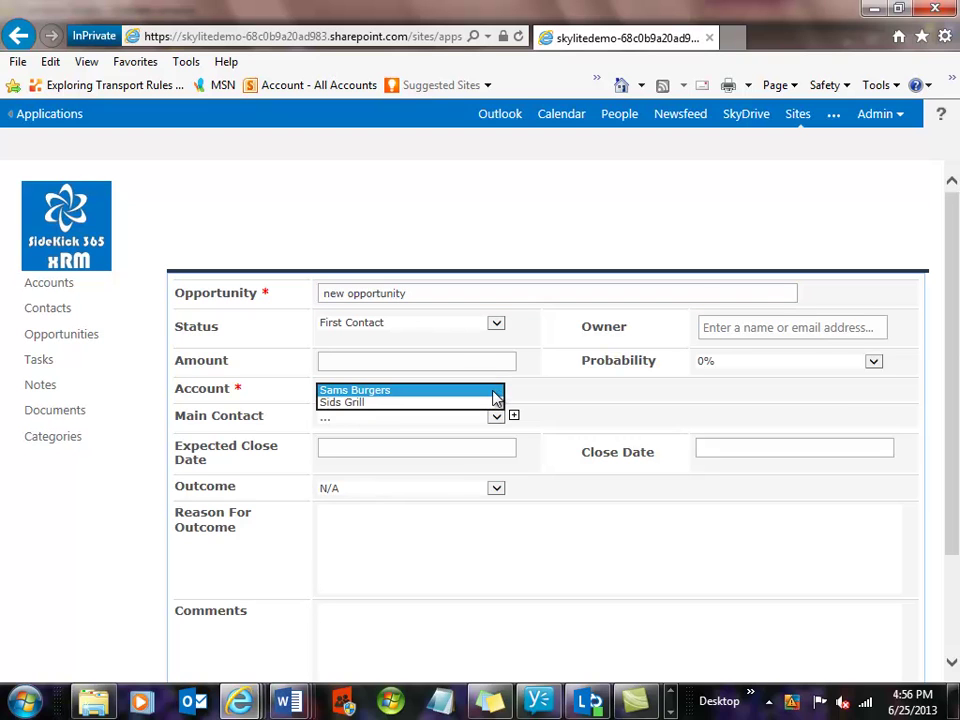
pyautogui.click(390, 404)
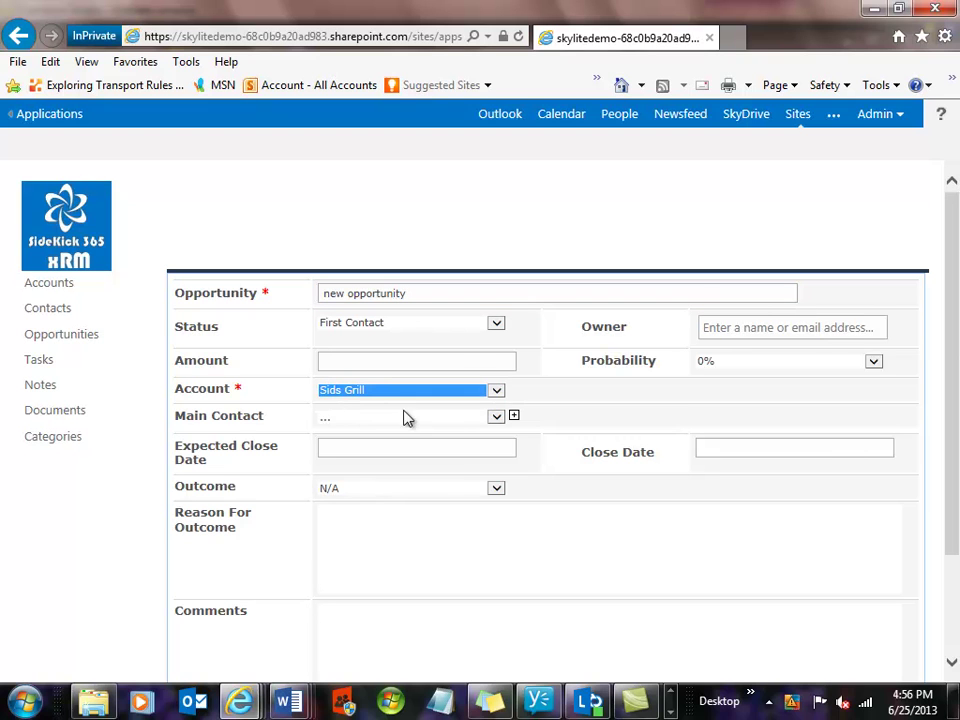
# Set the new opportunity's probability to 50% and assign CIE Administrator as its owner.
pyautogui.click(873, 362)
pyautogui.click(718, 386)
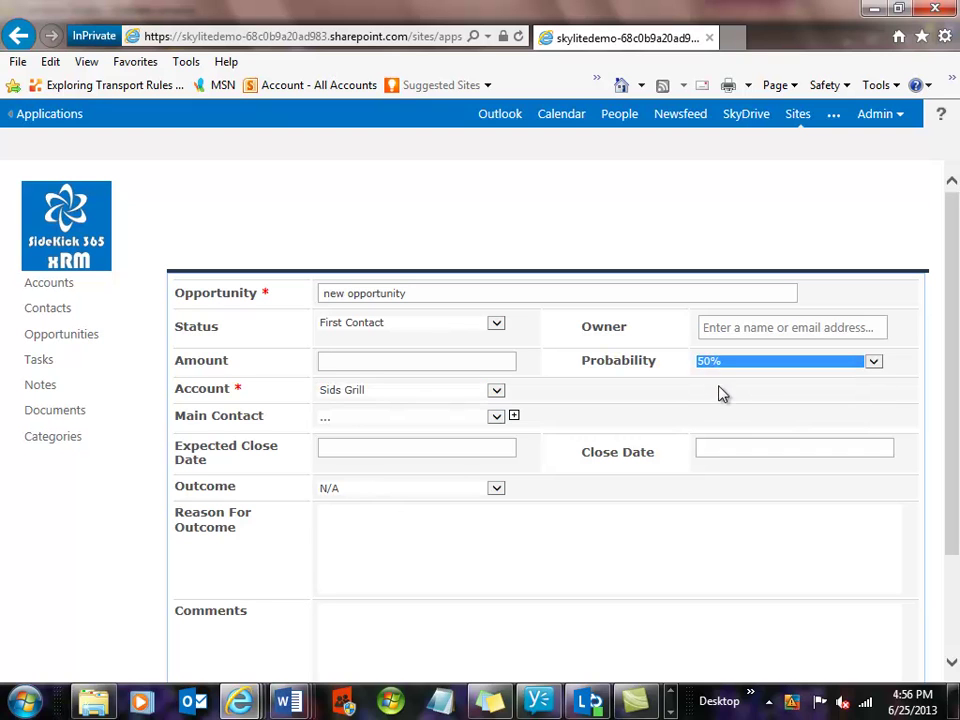
pyautogui.click(727, 330)
pyautogui.write('adm')
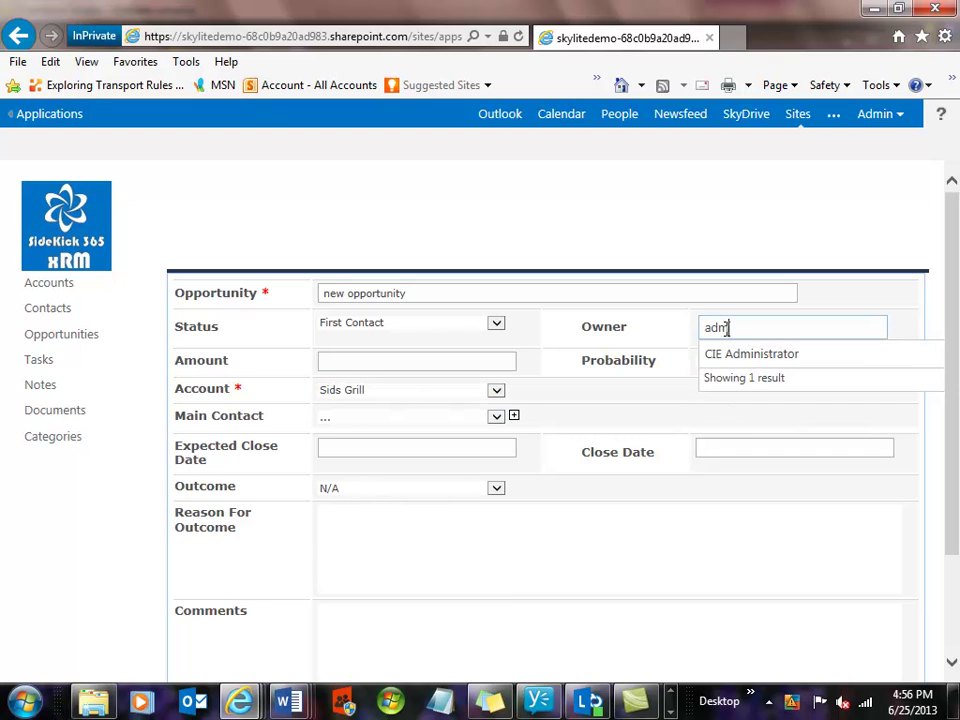
pyautogui.click(711, 360)
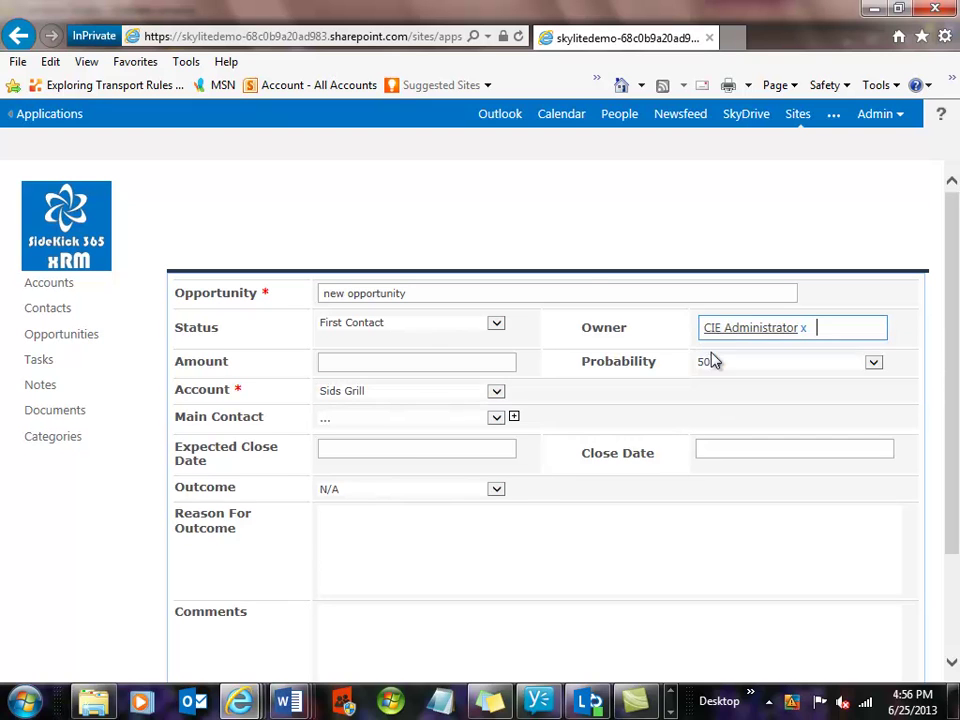
# Set the opportunity's status to Needs Analysis Completed and its amount to 50.00.
pyautogui.click(497, 325)
pyautogui.click(414, 336)
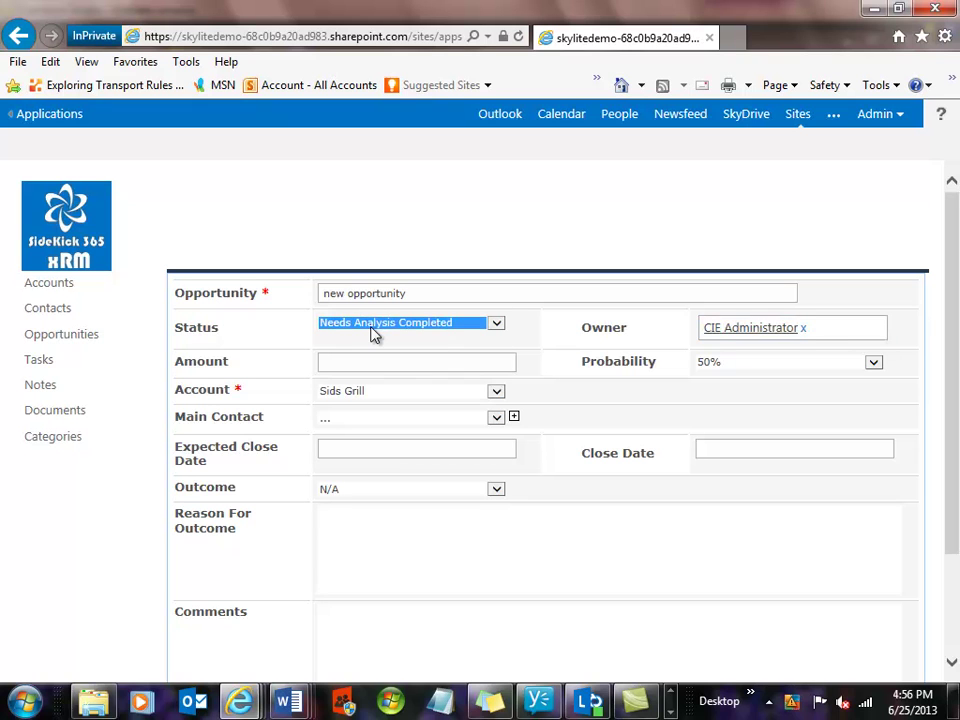
pyautogui.click(384, 362)
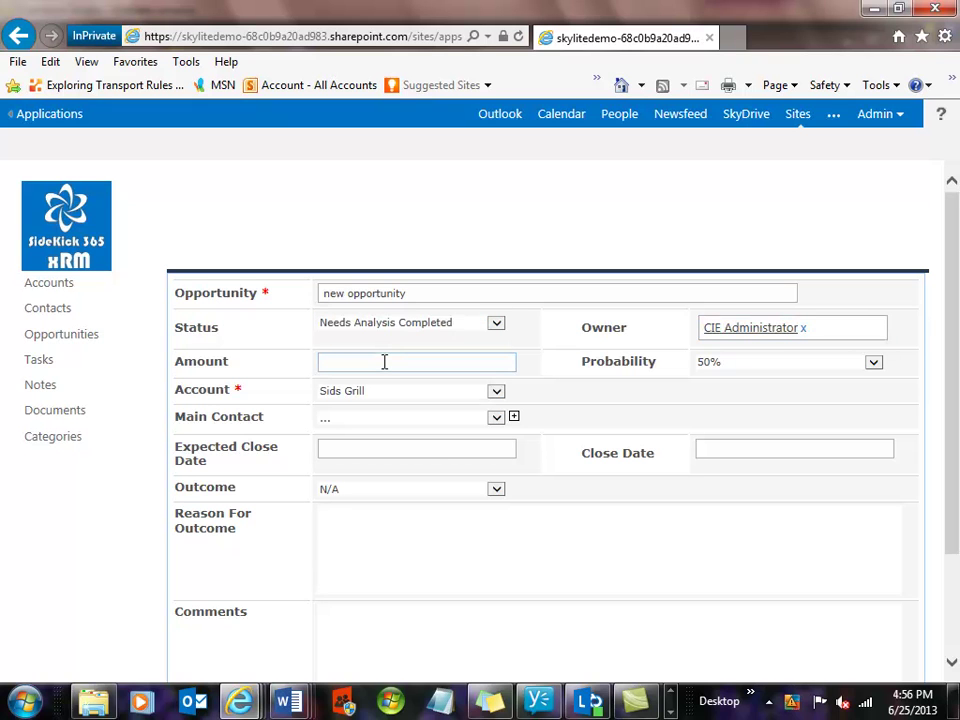
pyautogui.write('50.00')
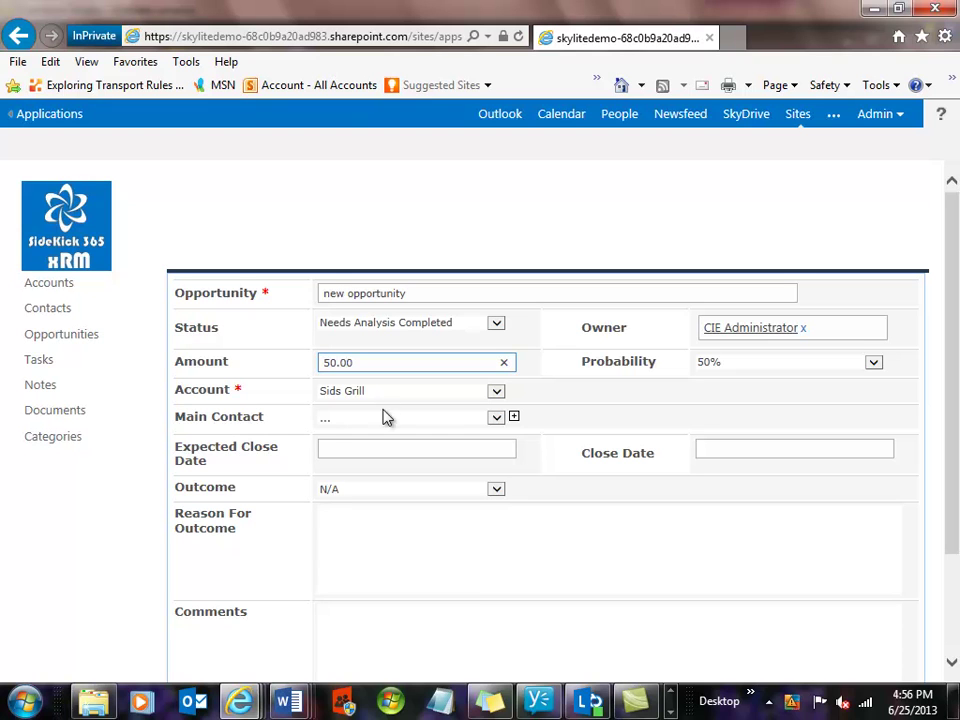
# Choose the second listed person as the opportunity's main contact and set the expected close date to 07/19/2013.
pyautogui.click(497, 418)
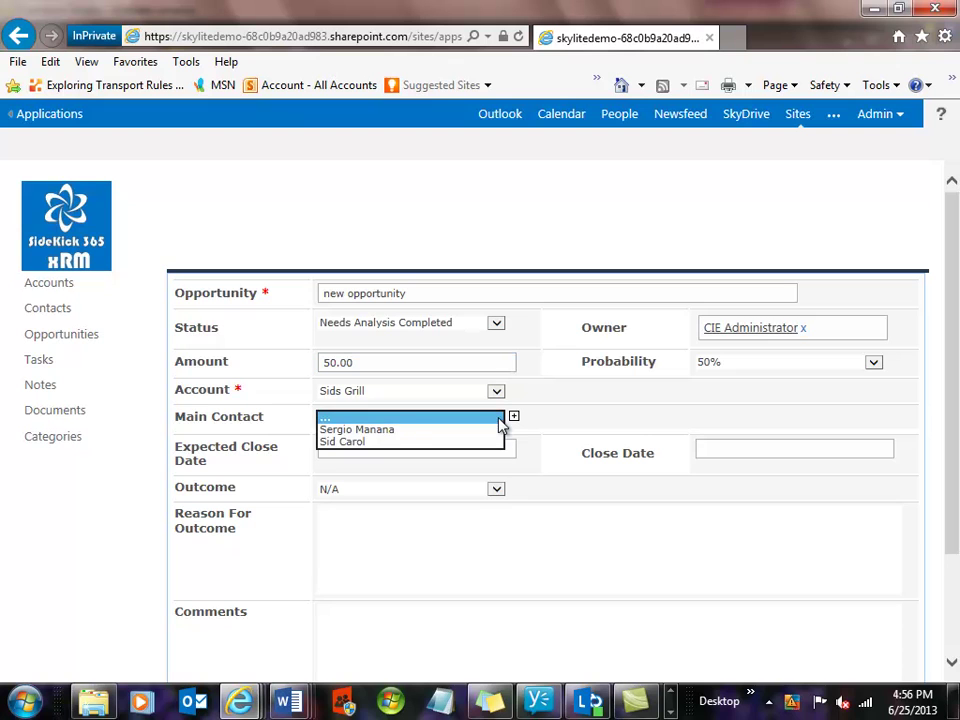
pyautogui.click(358, 442)
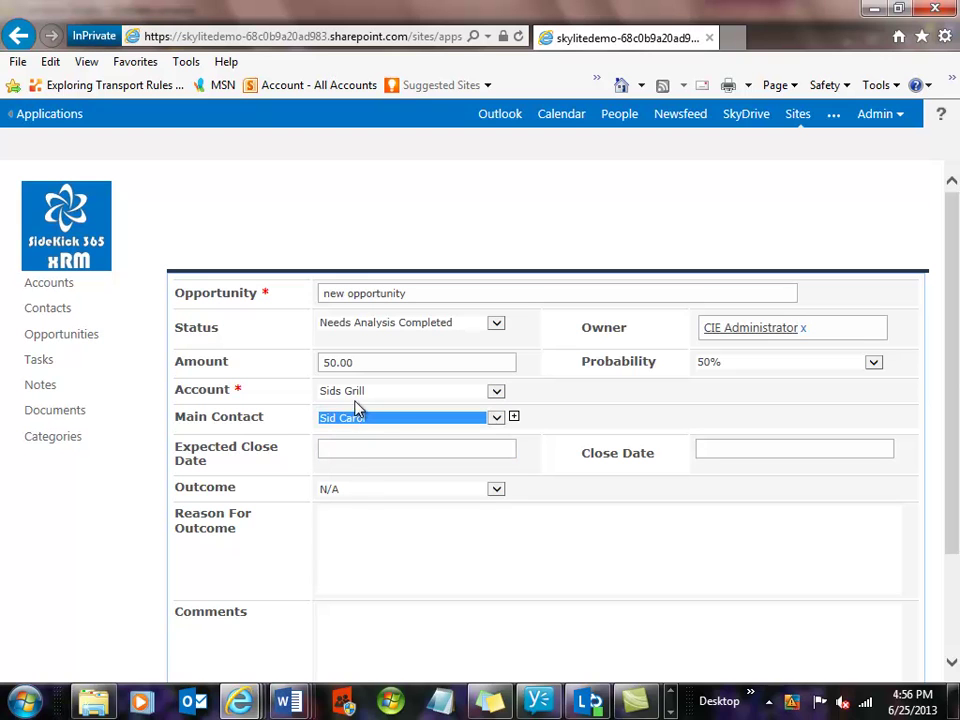
pyautogui.click(354, 449)
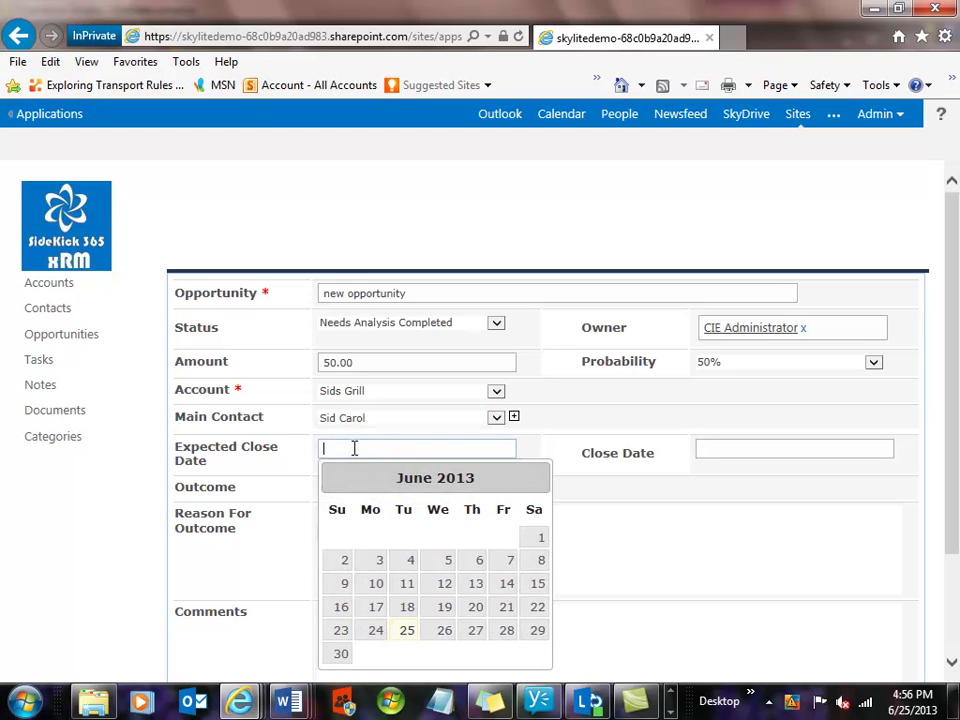
pyautogui.click(529, 488)
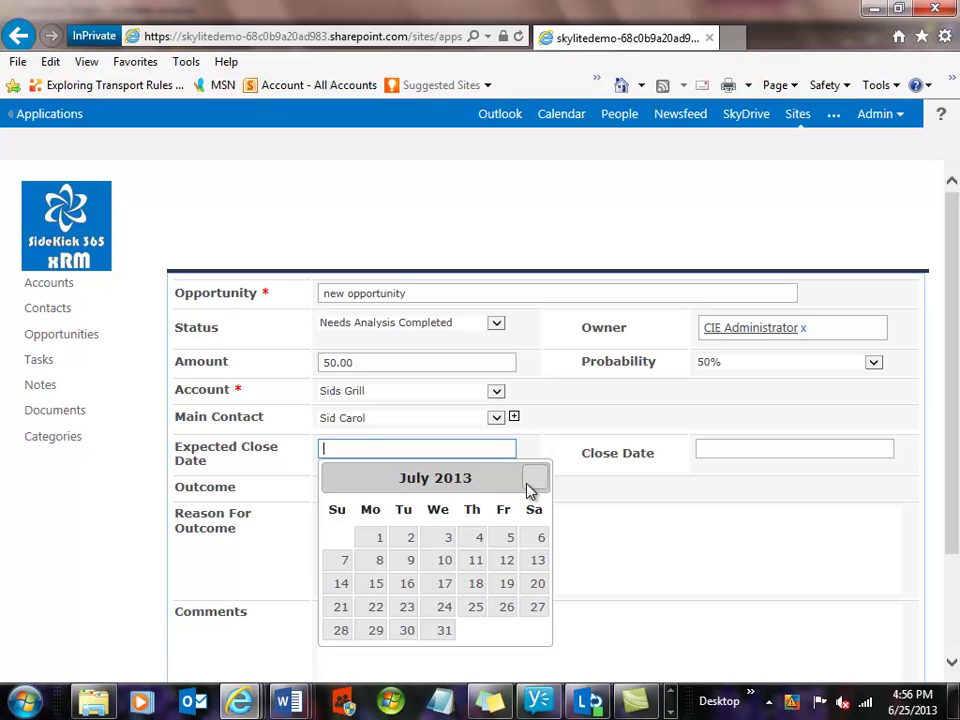
pyautogui.click(506, 583)
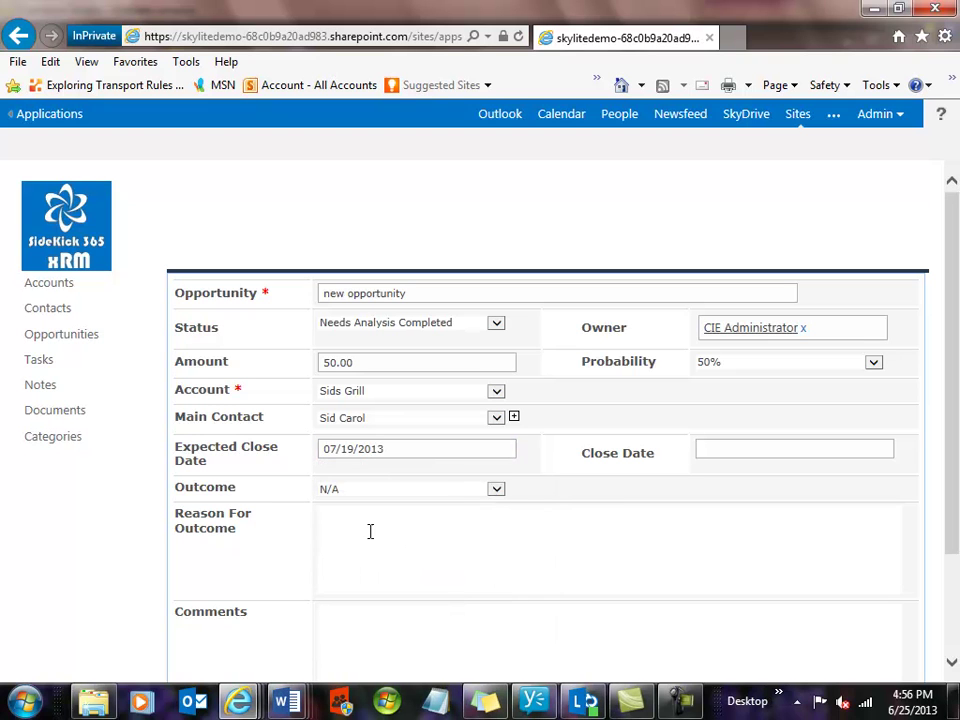
# Enter "Lets close this deal" in the opportunity's comments and save the opportunity.
pyautogui.click(374, 619)
pyautogui.write('Lets close this deal')
pyautogui.scroll(-3, 399, 602)
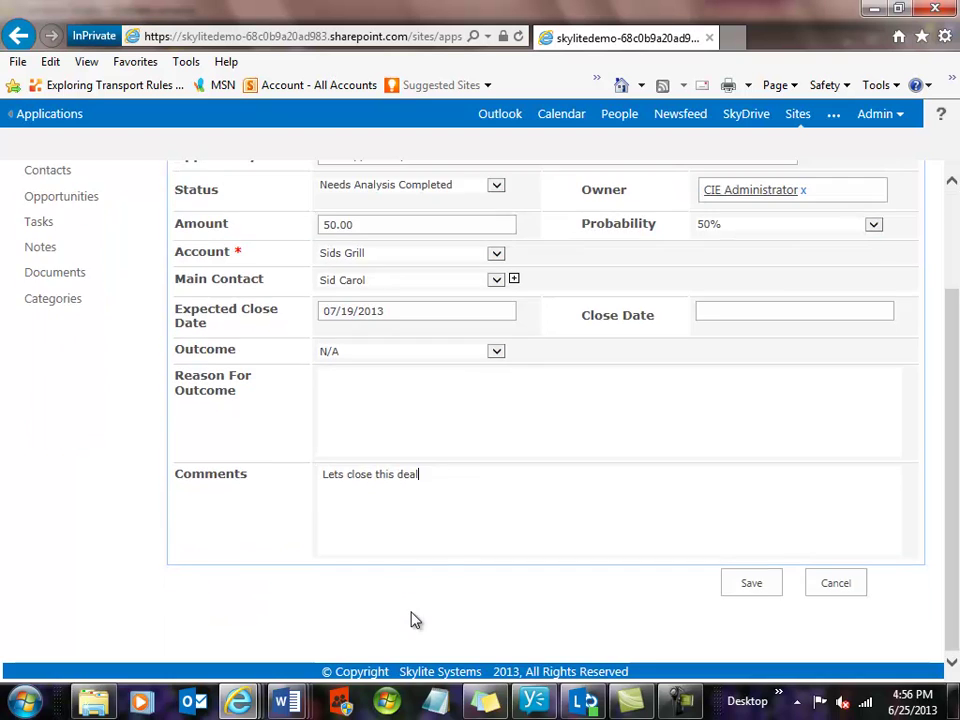
pyautogui.click(752, 585)
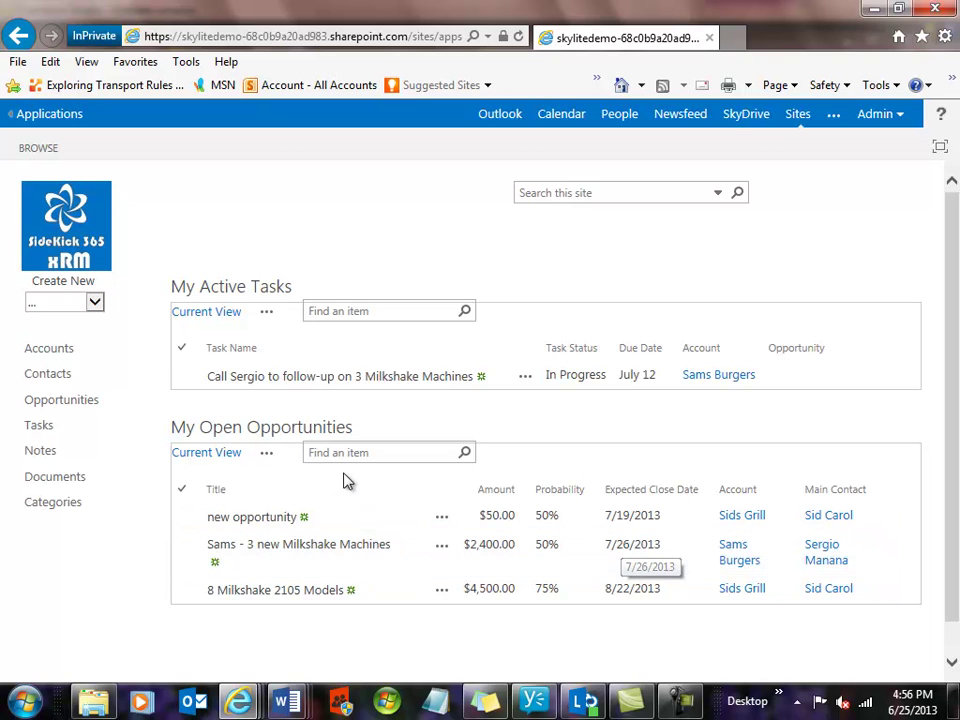
# Review the "new opportunity" record's document upload options and task list without adding anything, and return to the home page.
pyautogui.click(262, 518)
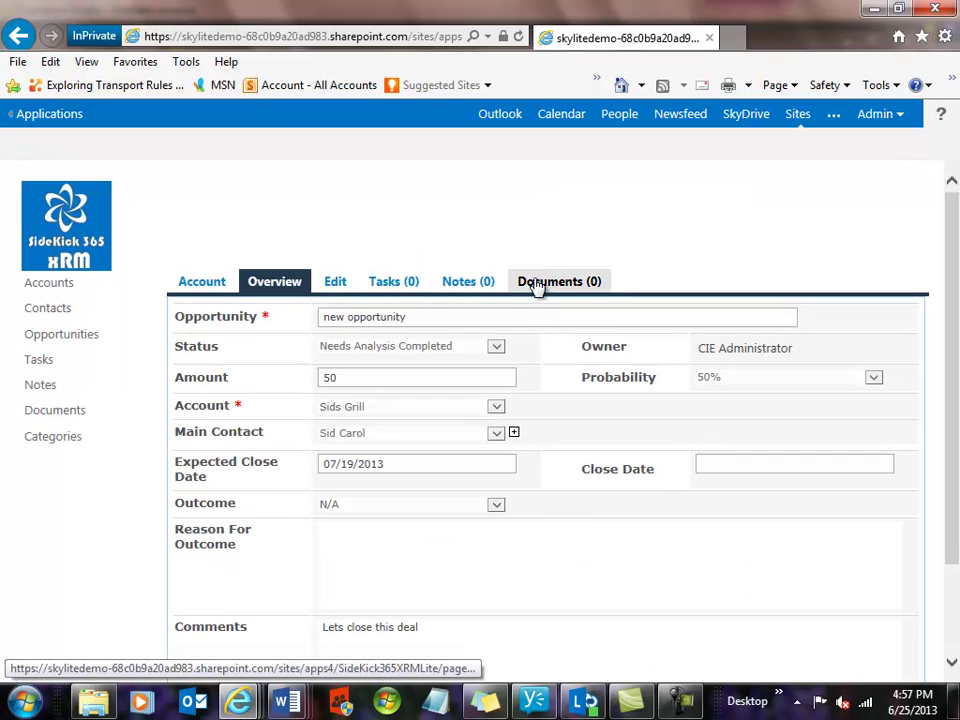
pyautogui.click(538, 284)
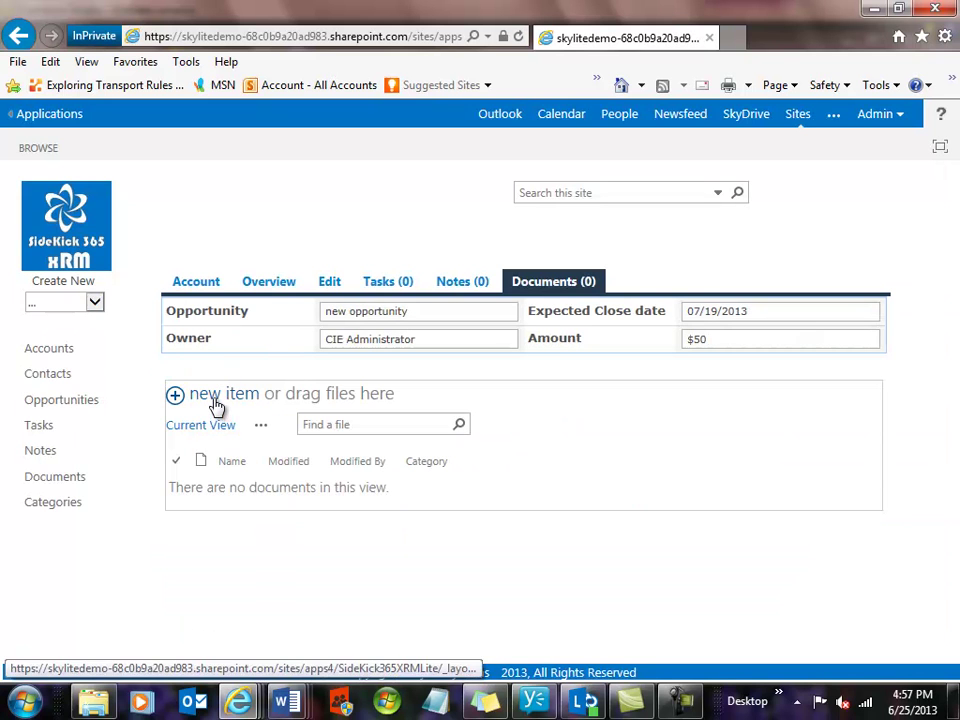
pyautogui.click(215, 404)
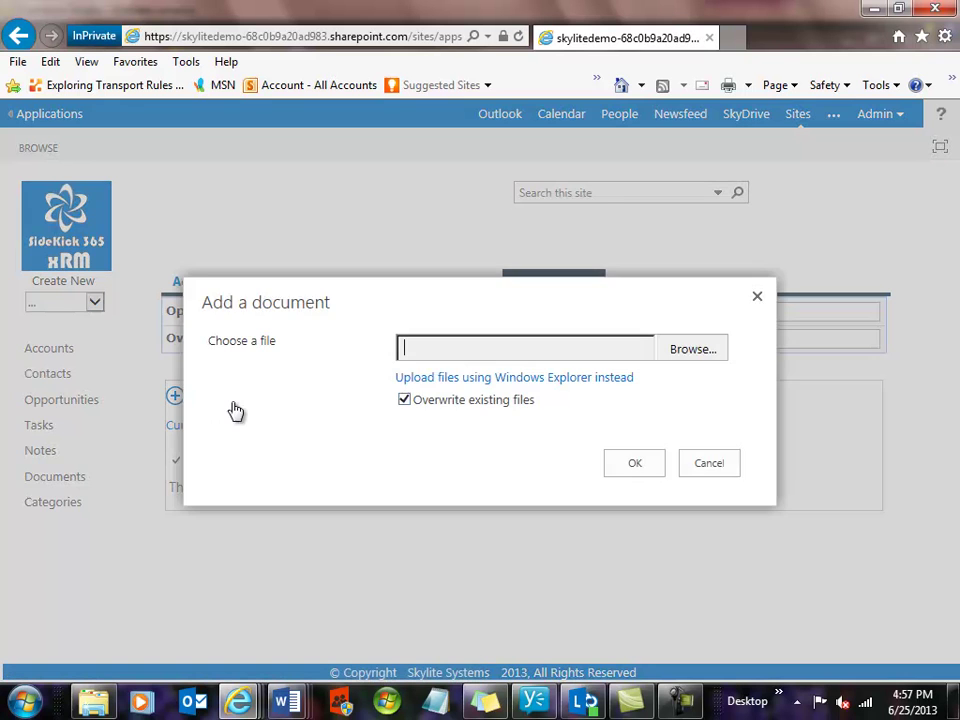
pyautogui.click(683, 351)
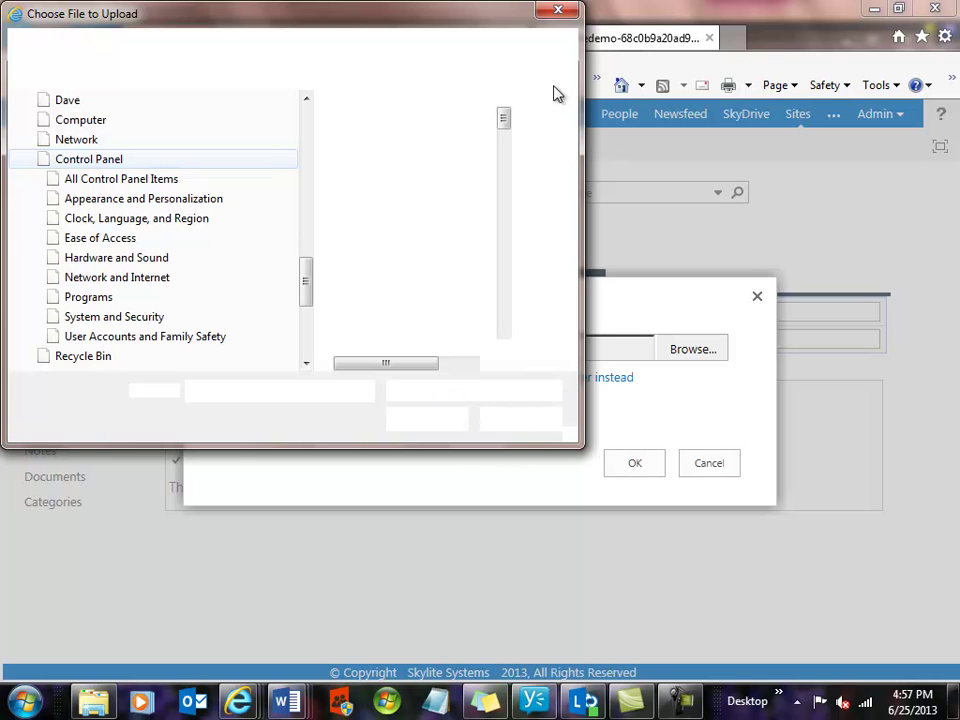
pyautogui.click(561, 12)
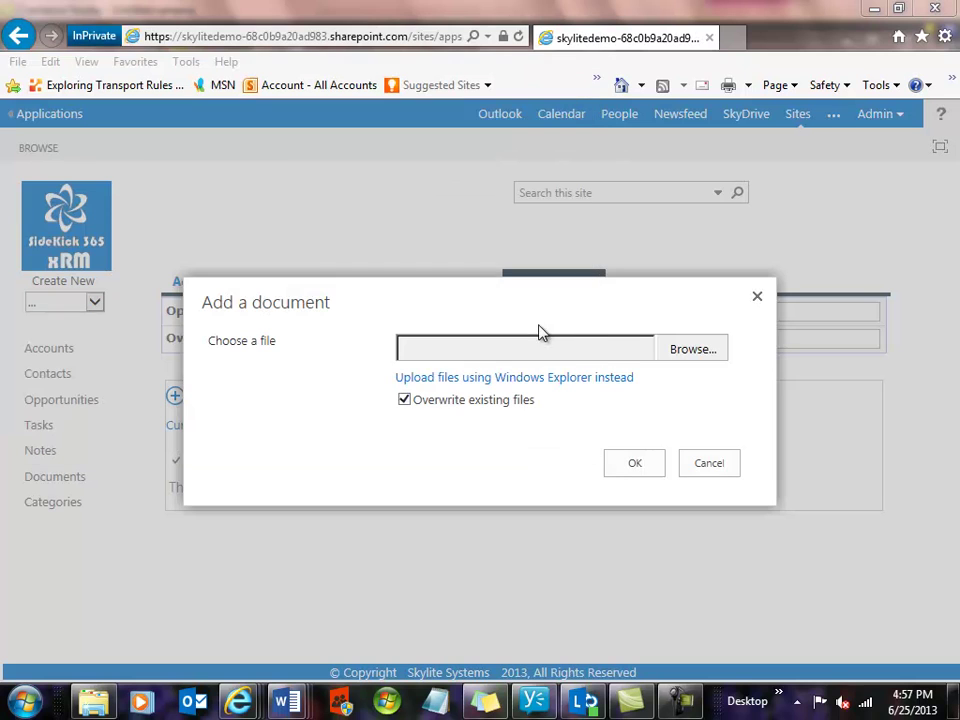
pyautogui.click(707, 466)
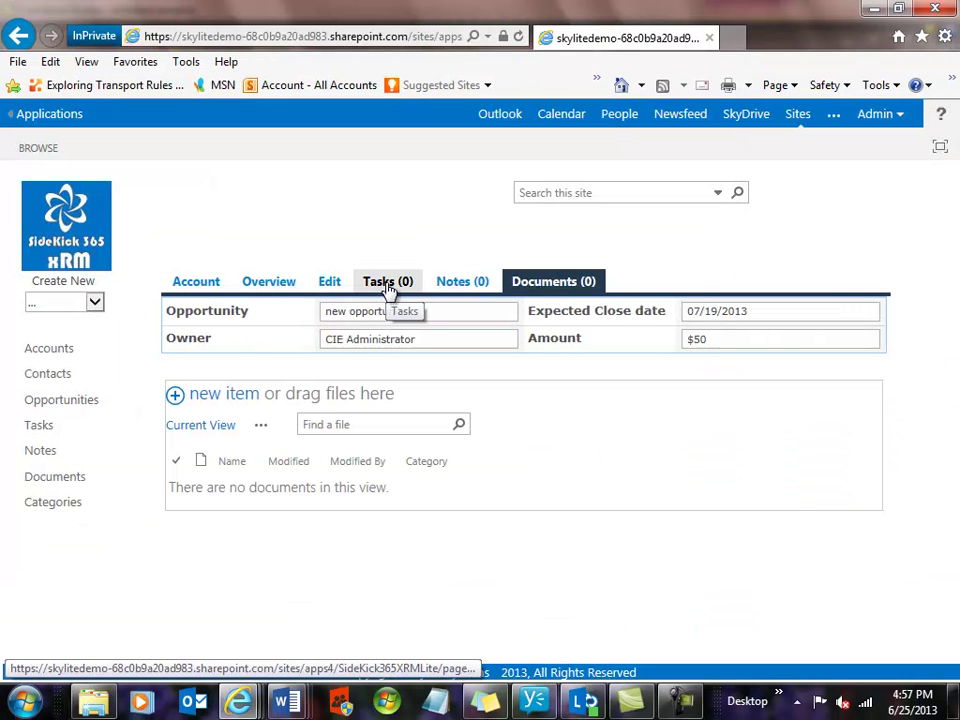
pyautogui.click(386, 284)
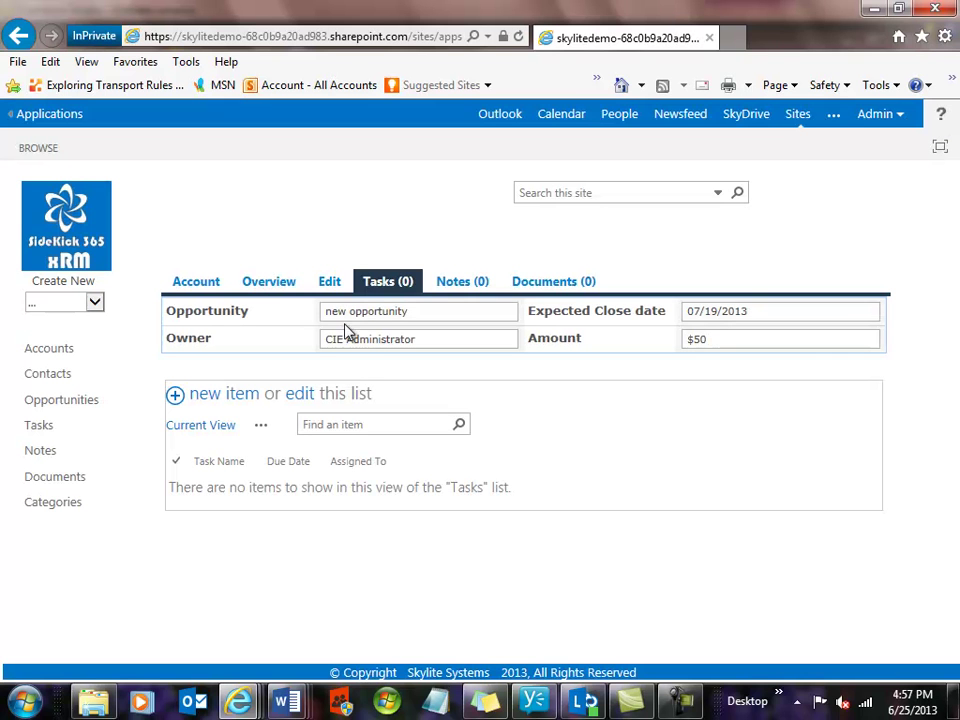
pyautogui.click(63, 227)
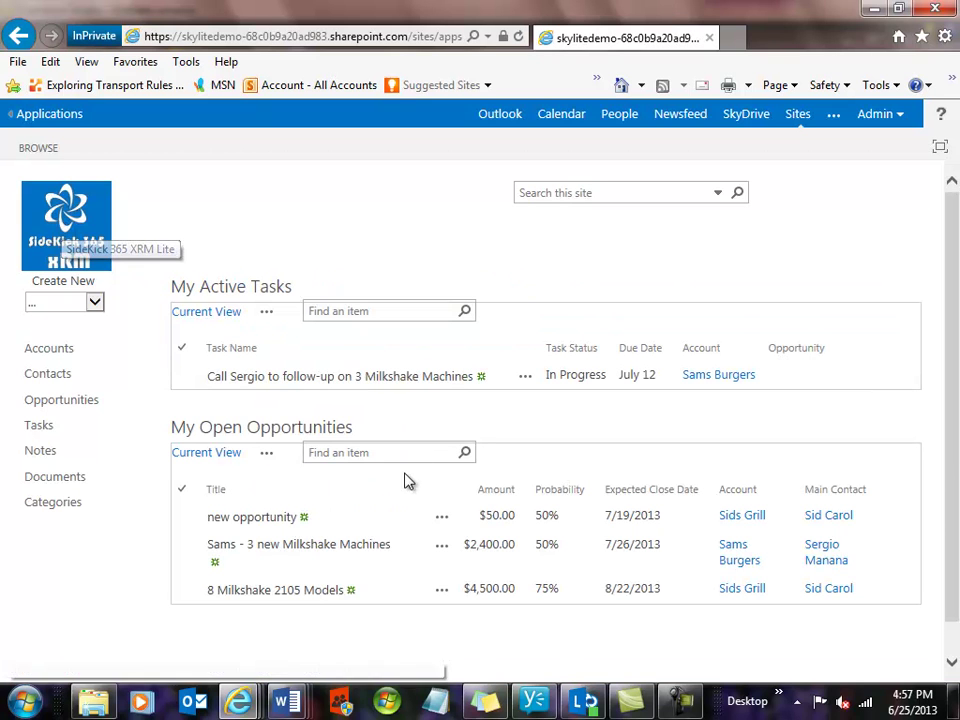
# Search the open opportunities list for "milkshake".
pyautogui.click(379, 455)
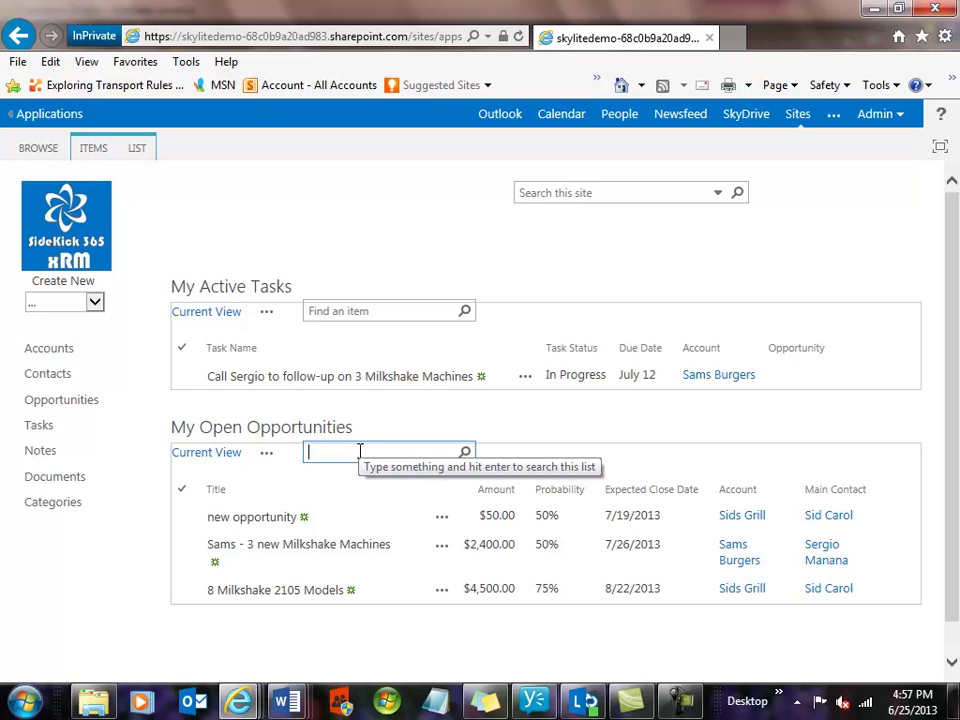
pyautogui.write('milkshake')
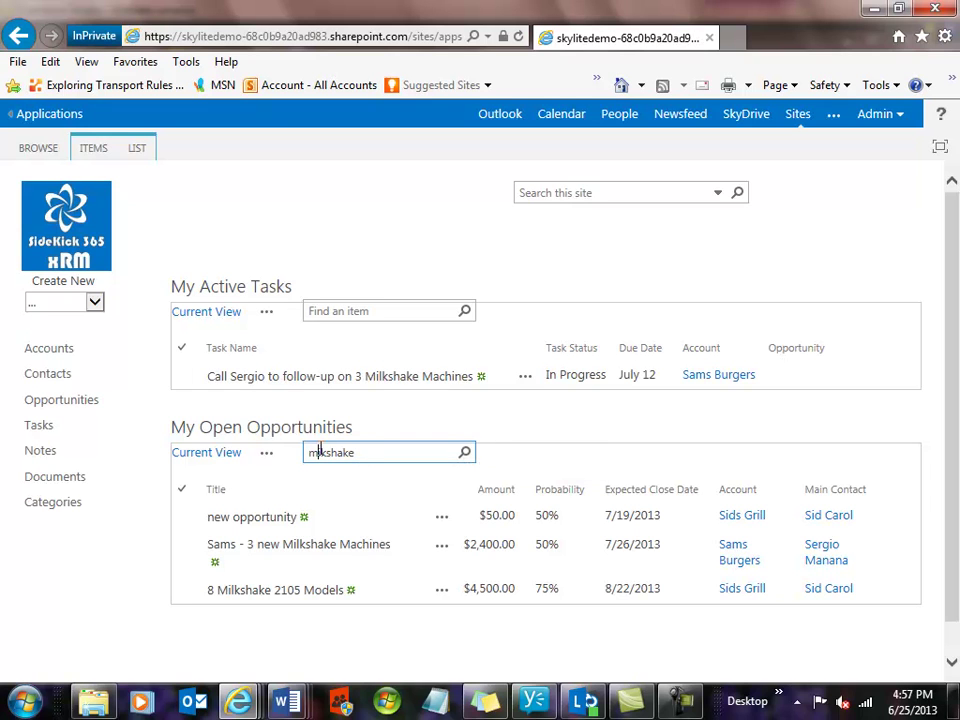
pyautogui.click(320, 452)
pyautogui.write('l')
pyautogui.click(464, 452)
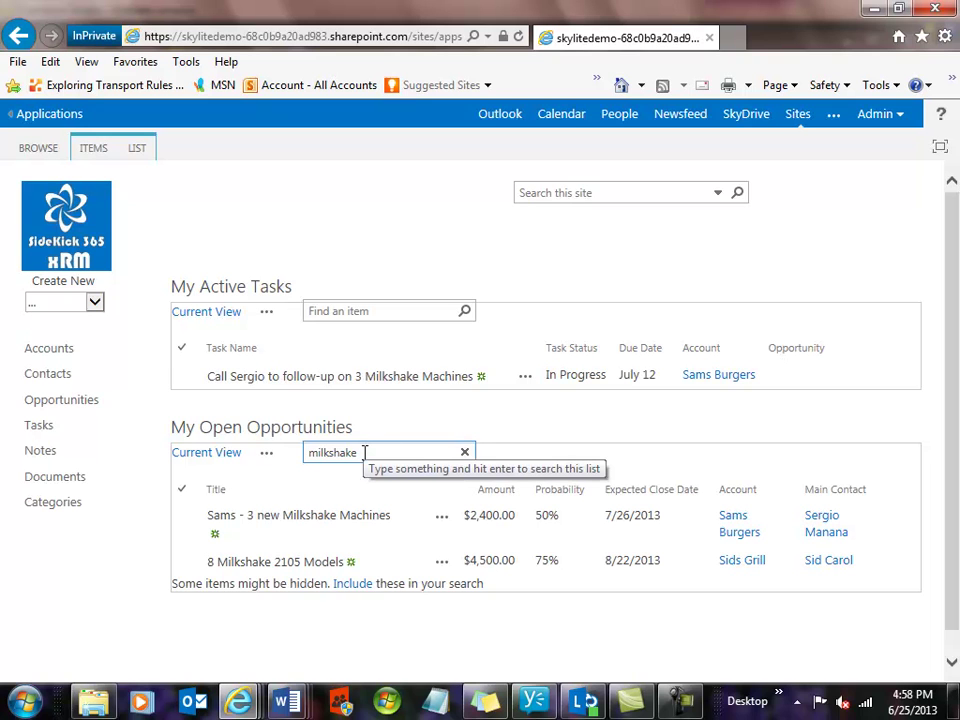
# Sort the open opportunities by expected close date, first in descending and finally in ascending order.
pyautogui.click(706, 493)
pyautogui.click(546, 480)
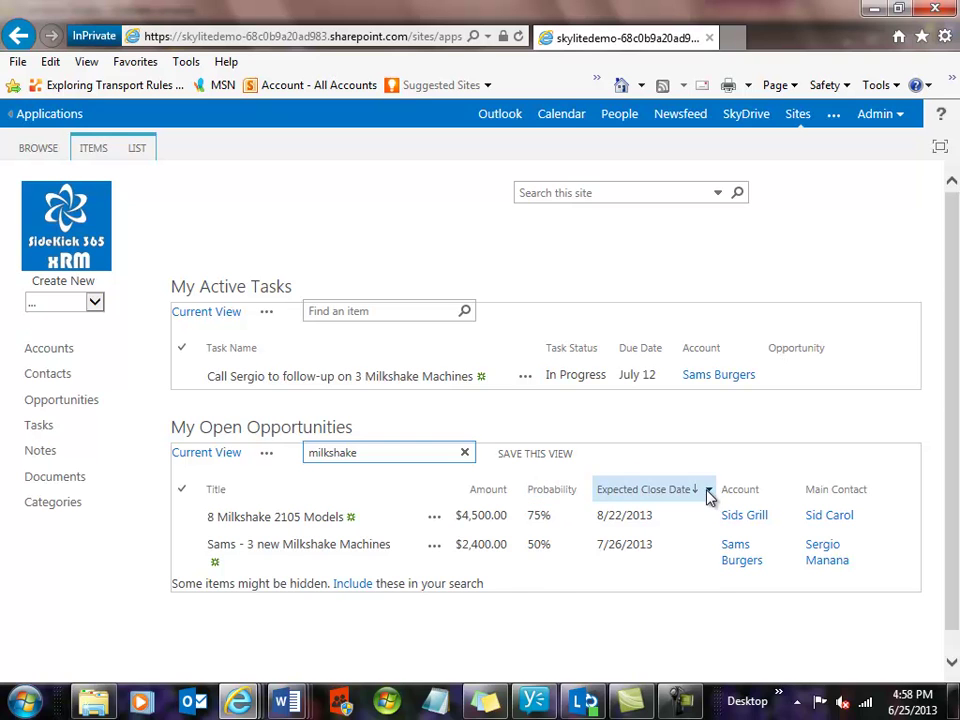
pyautogui.click(706, 492)
pyautogui.click(560, 449)
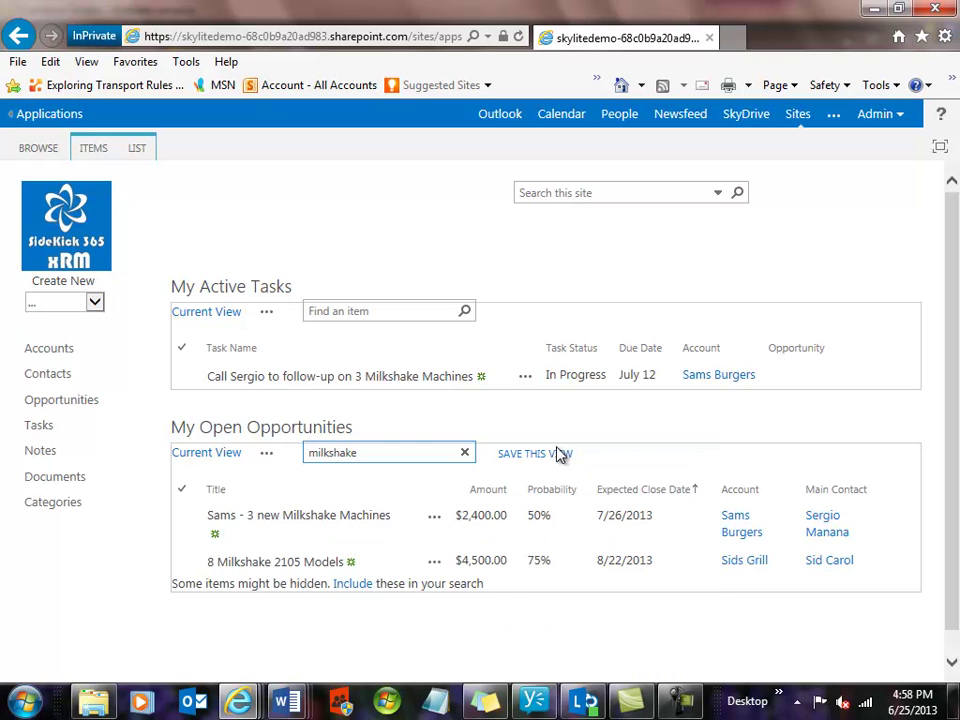
# Filter the open opportunities to the expected close date 7/19/2013 and clear the "milkshake" search.
pyautogui.click(708, 491)
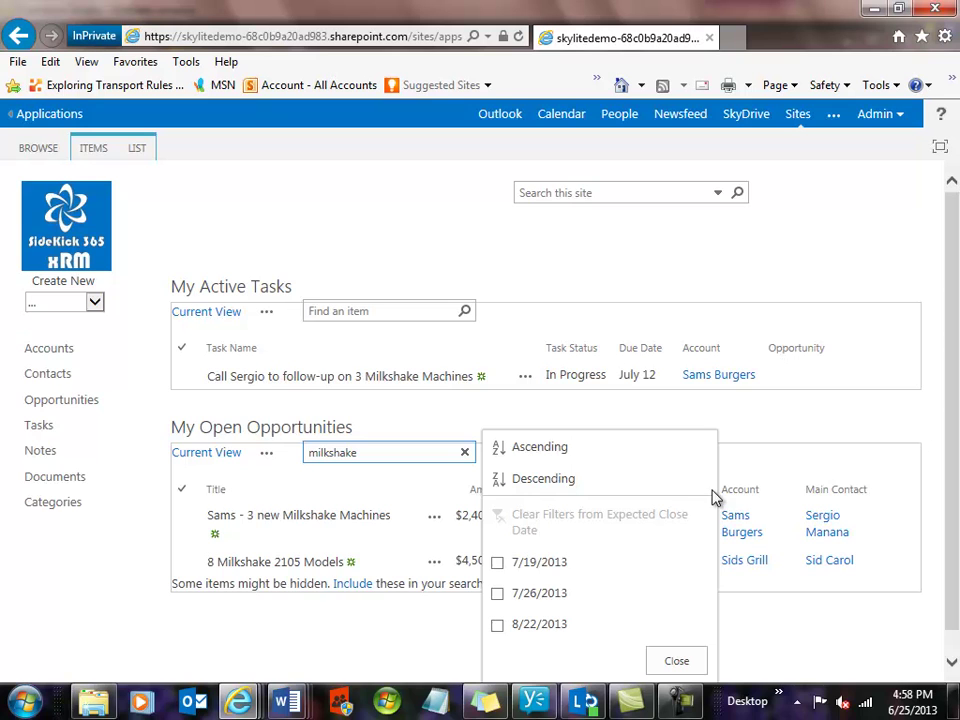
pyautogui.click(497, 562)
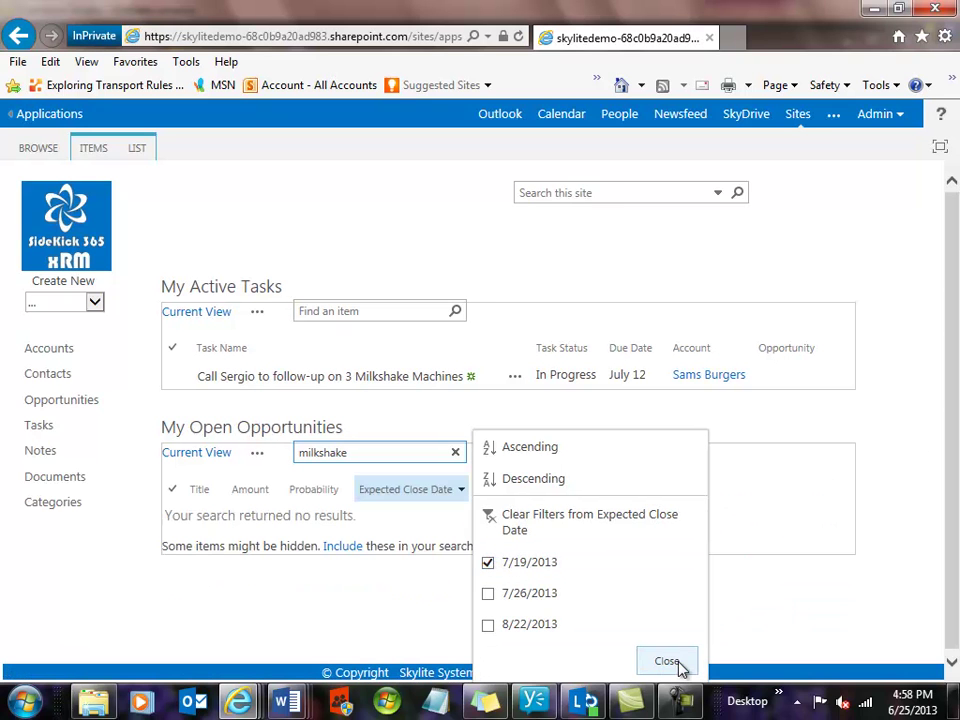
pyautogui.click(668, 661)
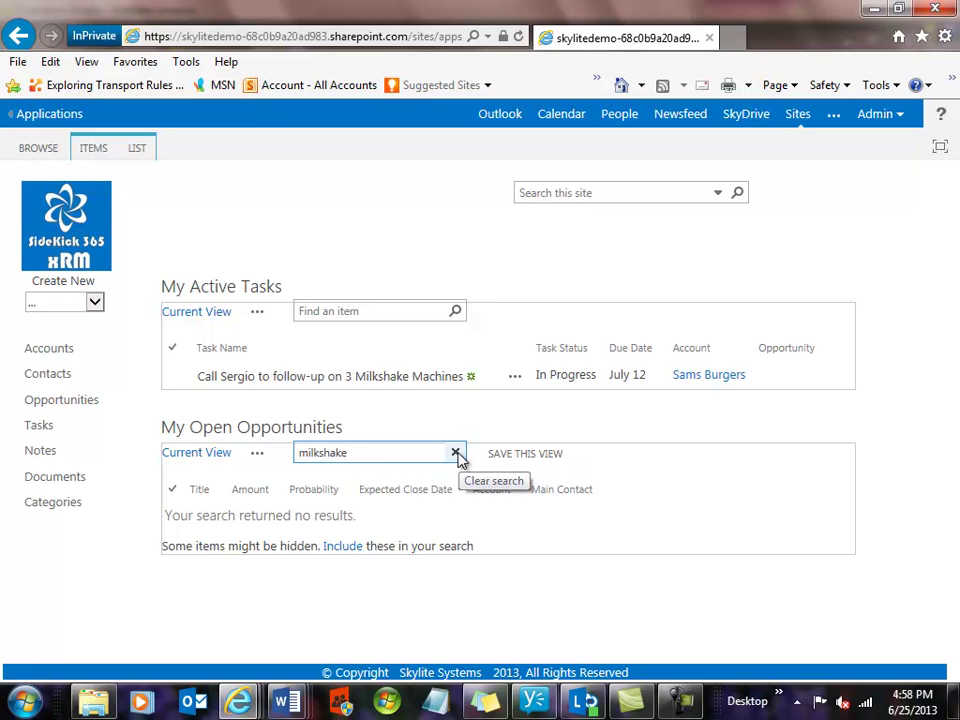
pyautogui.click(457, 455)
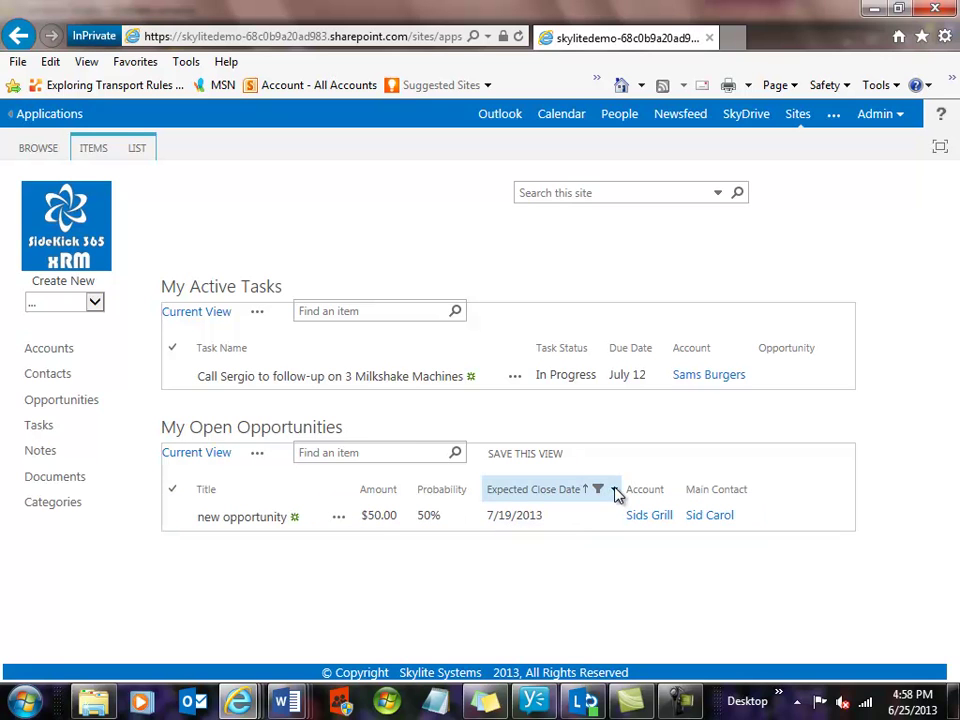
# Clear the expected close date filter from the open opportunities list.
pyautogui.click(616, 492)
pyautogui.click(519, 526)
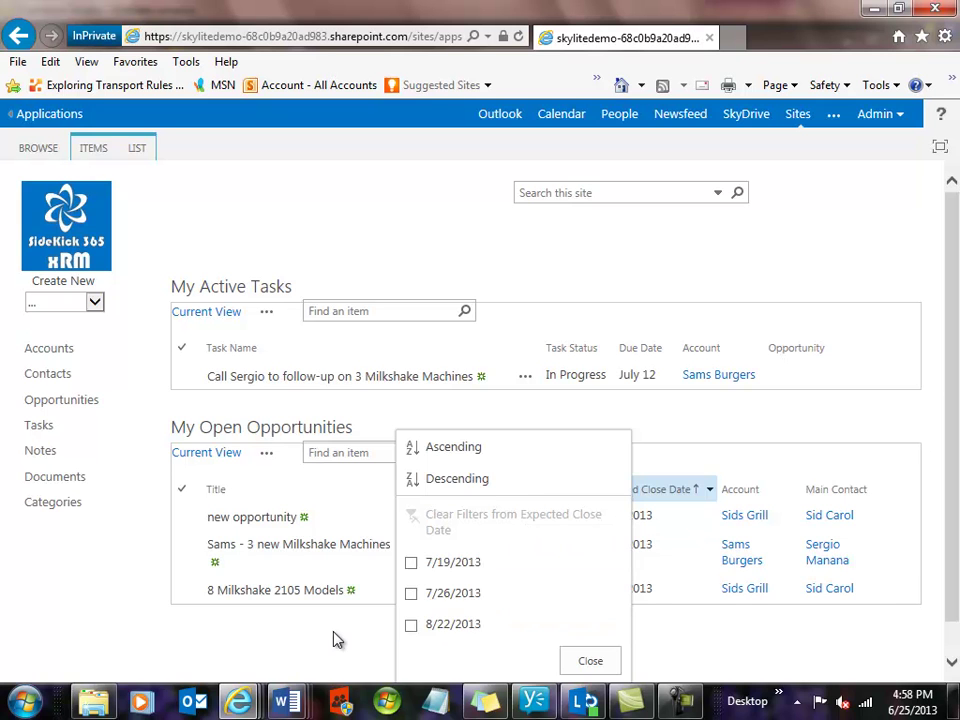
pyautogui.click(336, 640)
# Review the main contact of the "new opportunity" record and its edit form without changing anything, and return to the home page.
pyautogui.click(814, 518)
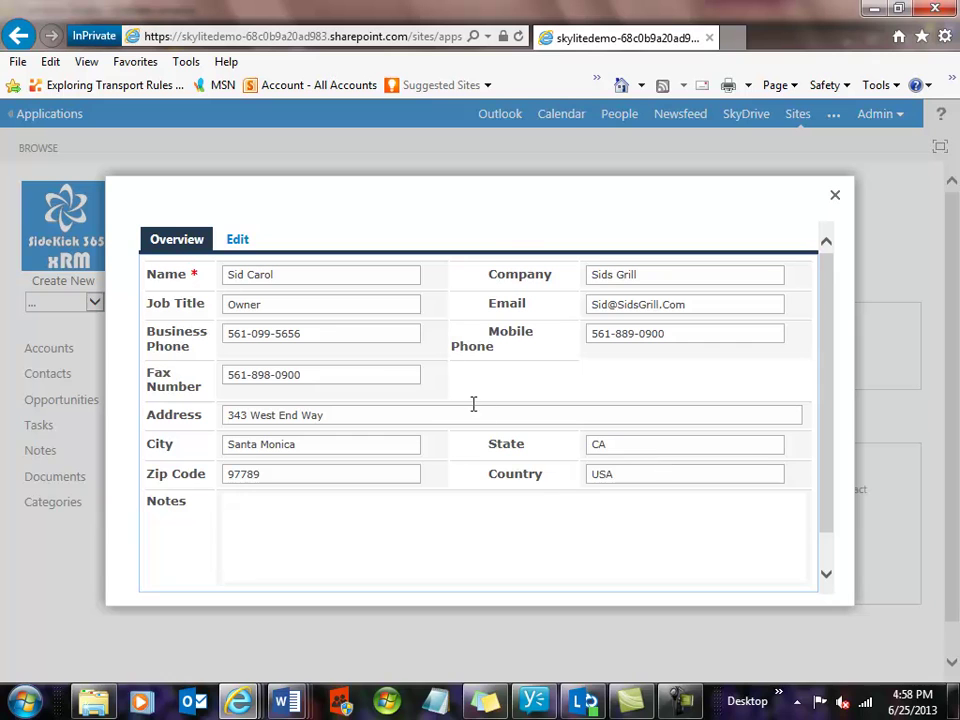
pyautogui.click(237, 241)
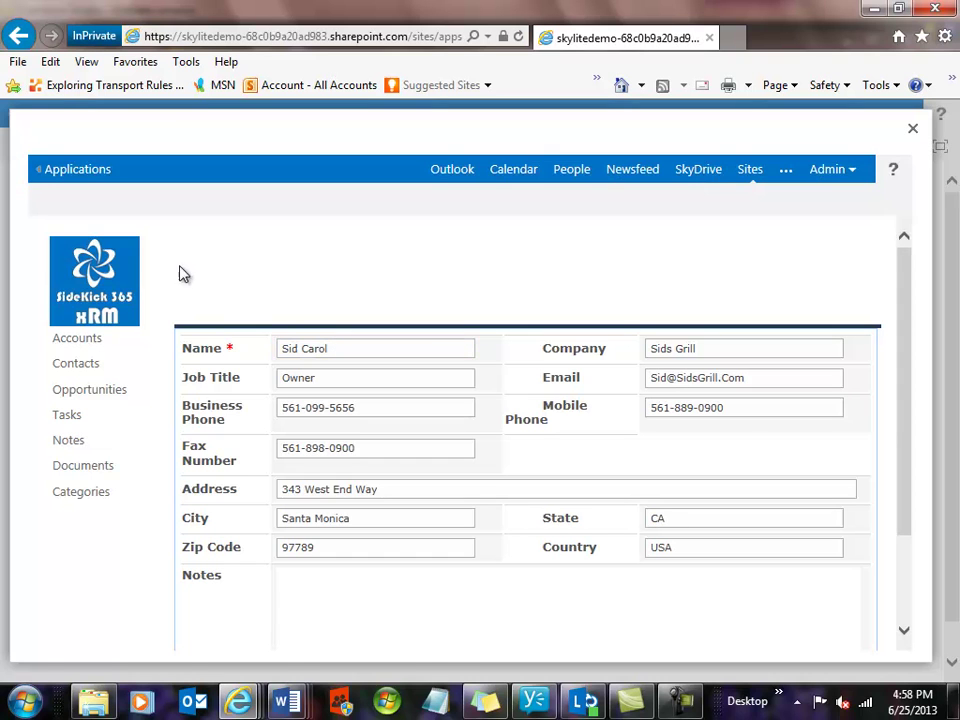
pyautogui.click(112, 263)
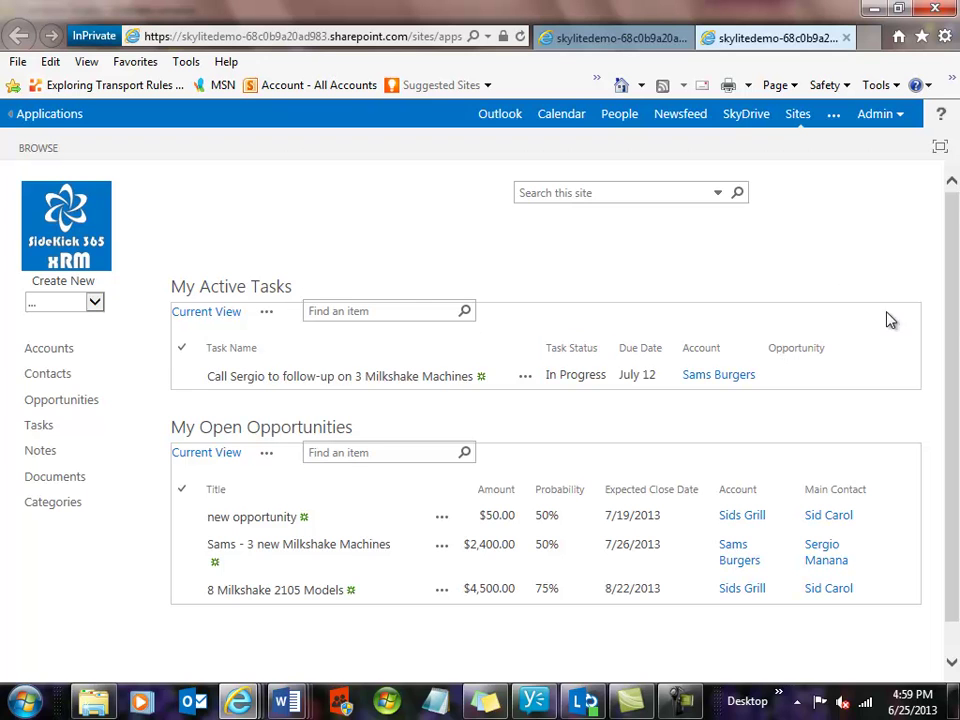
pyautogui.moveTo(956, 332); pyautogui.dragTo(957, 390)
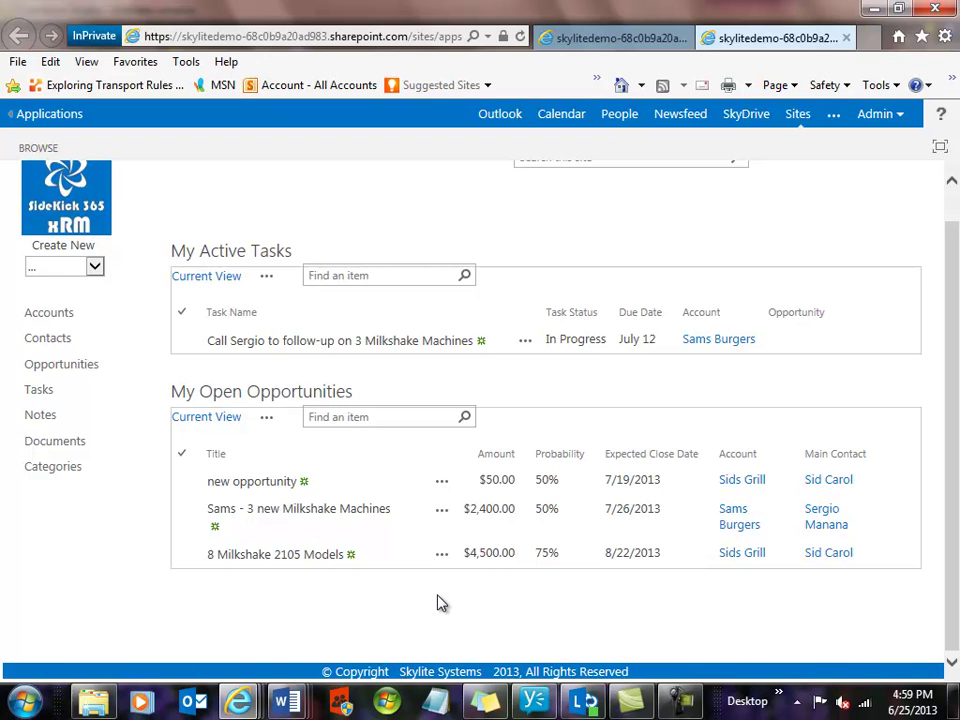
pyautogui.scroll(1, 442, 603)
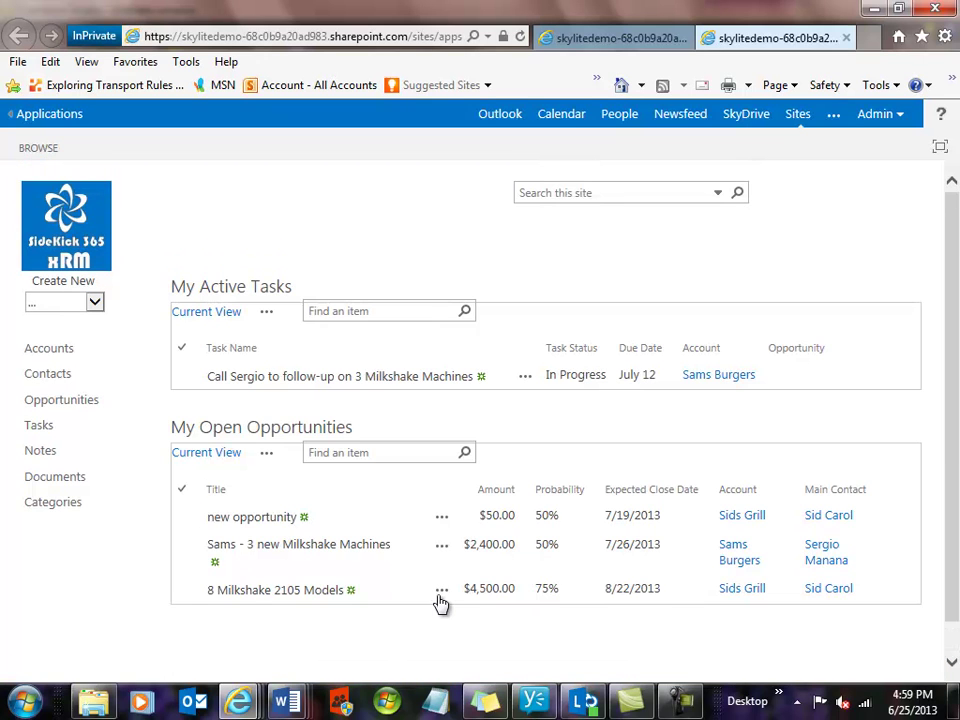